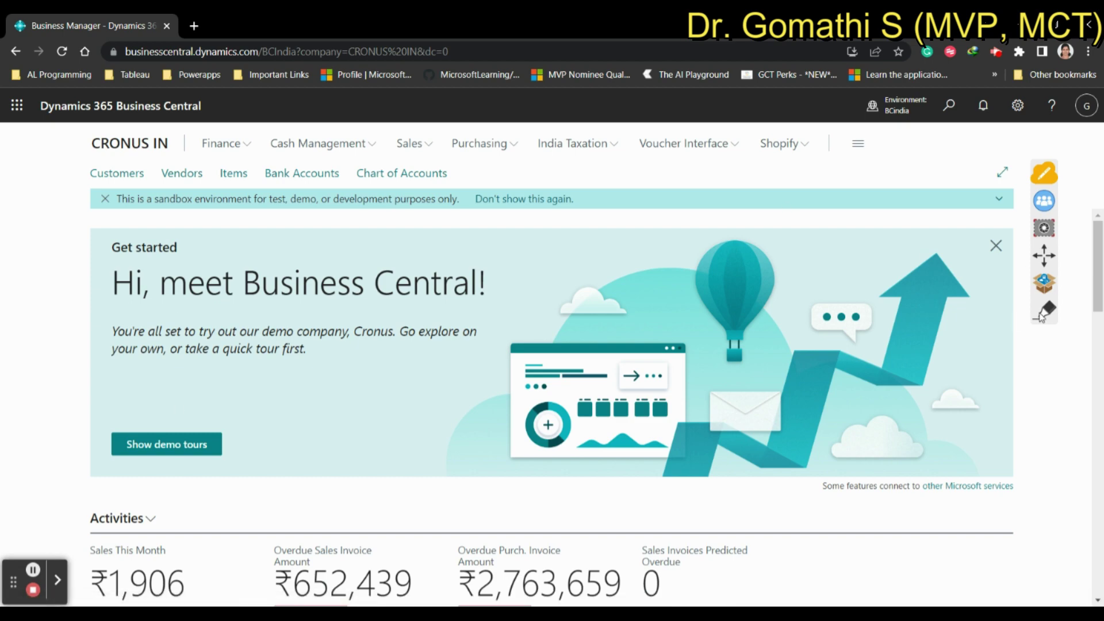
# Handwrite the note "1. Setup user" over the page with the annotation pen, and clear the ink.
pyautogui.click(1044, 311)
pyautogui.moveTo(652, 163); pyautogui.dragTo(644, 217)
pyautogui.click(664, 191)
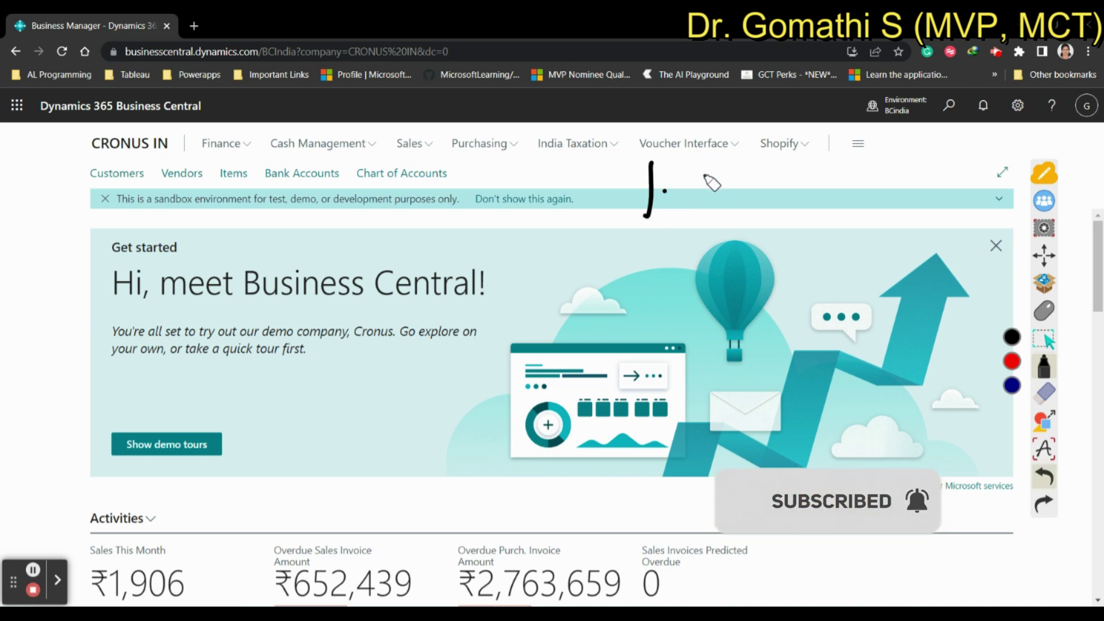
pyautogui.moveTo(719, 168)
pyautogui.mouseDown()
pyautogui.moveTo(717, 209)
pyautogui.moveTo(739, 205)
pyautogui.moveTo(740, 217)
pyautogui.mouseUp()
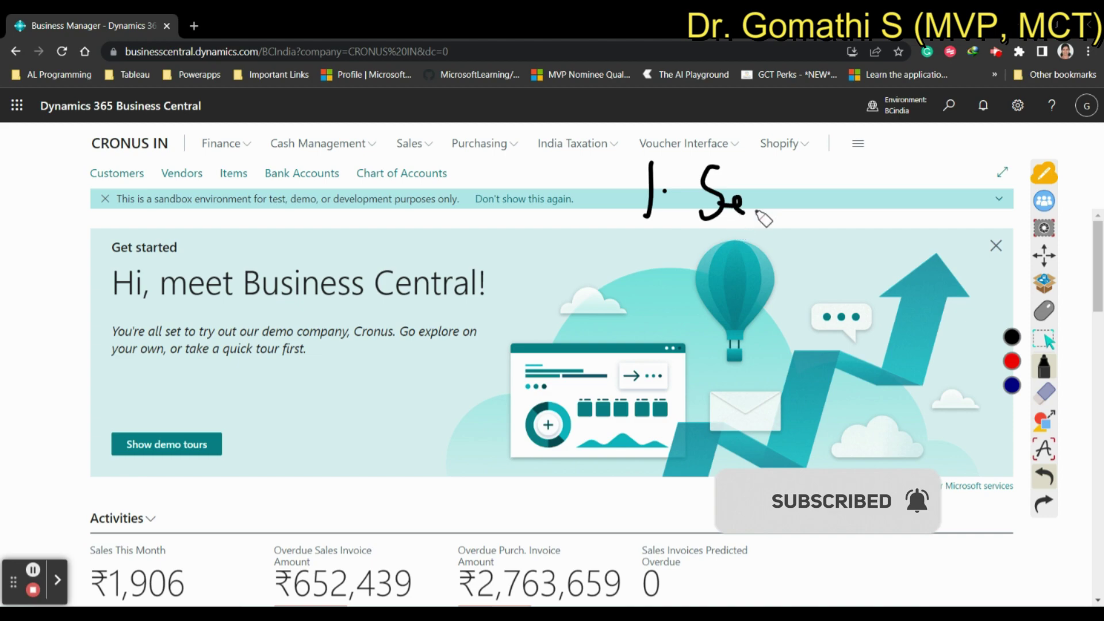
pyautogui.moveTo(761, 155); pyautogui.dragTo(767, 210)
pyautogui.moveTo(738, 203)
pyautogui.mouseDown()
pyautogui.moveTo(828, 178)
pyautogui.moveTo(845, 195)
pyautogui.moveTo(917, 173)
pyautogui.moveTo(927, 187)
pyautogui.moveTo(937, 153)
pyautogui.mouseUp()
pyautogui.click(784, 185)
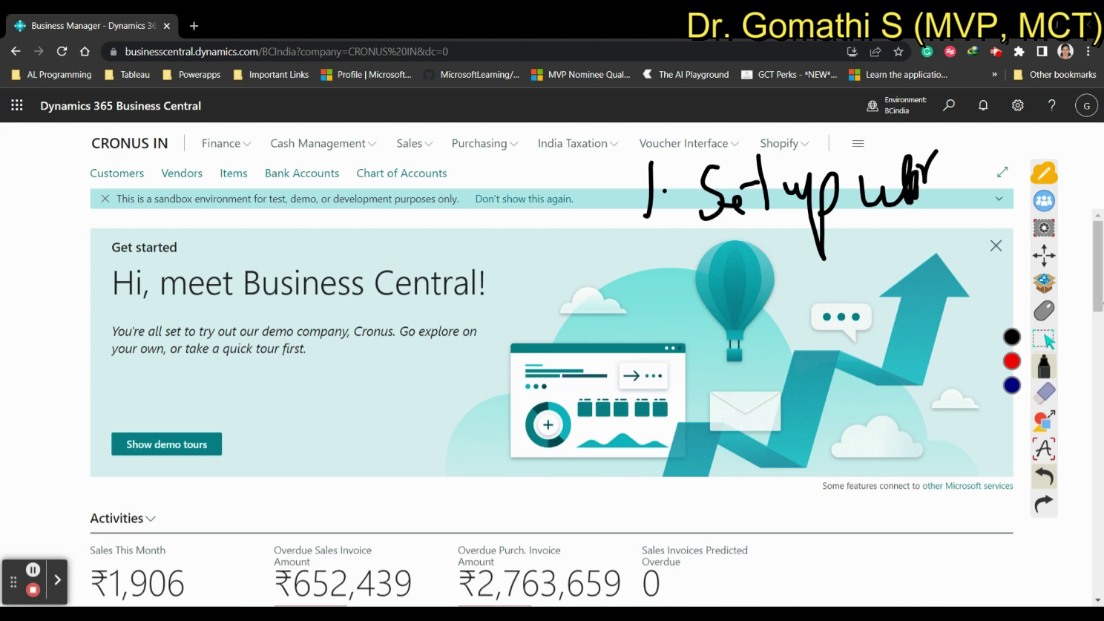
pyautogui.click(1045, 392)
pyautogui.click(1011, 414)
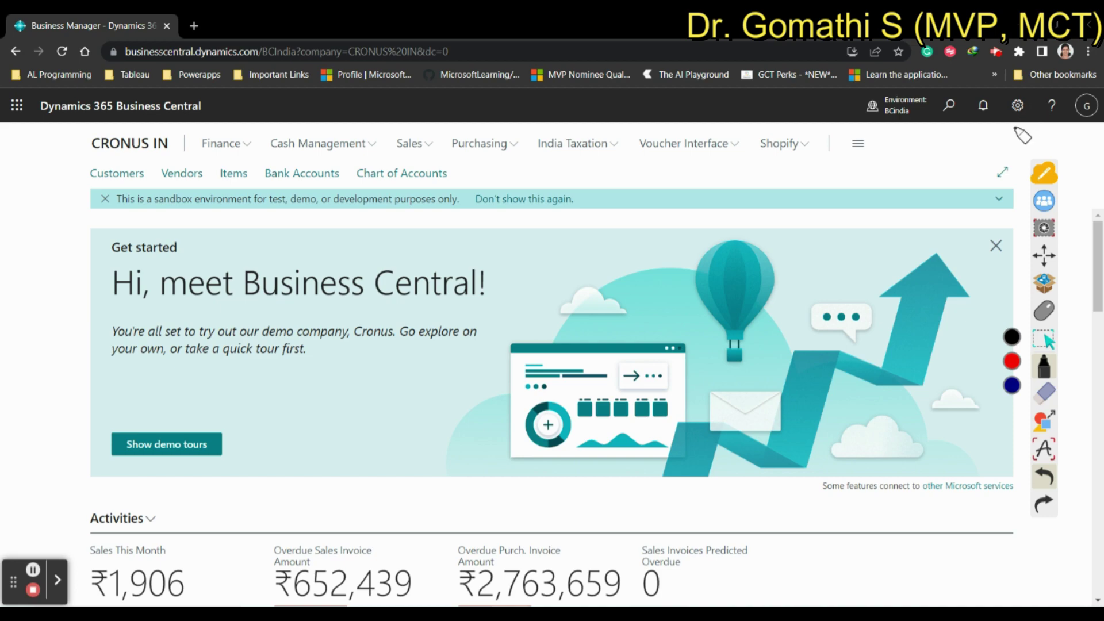
pyautogui.click(1043, 312)
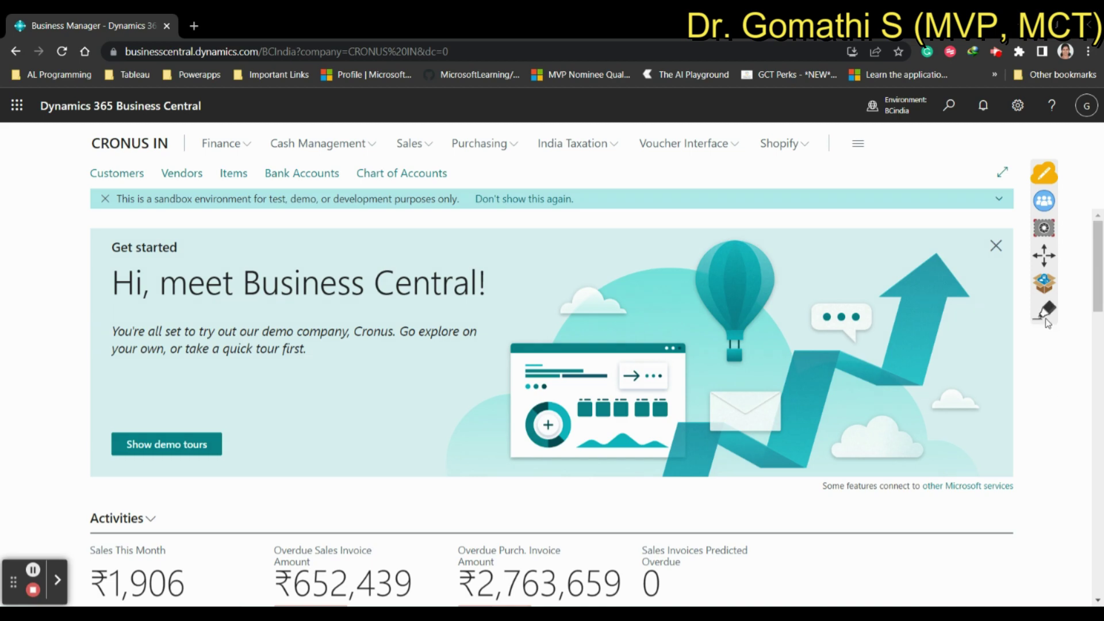
# Search for "user" to reach the Users page, and open the card of the unblurred, enabled user.
pyautogui.click(949, 105)
pyautogui.click(548, 179)
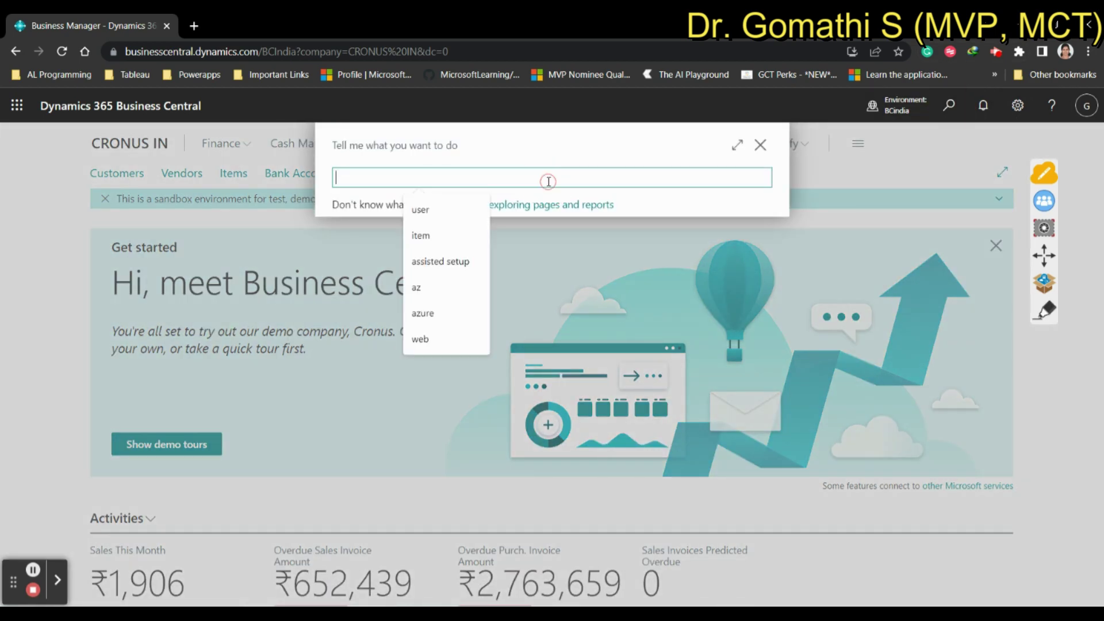
pyautogui.write('user')
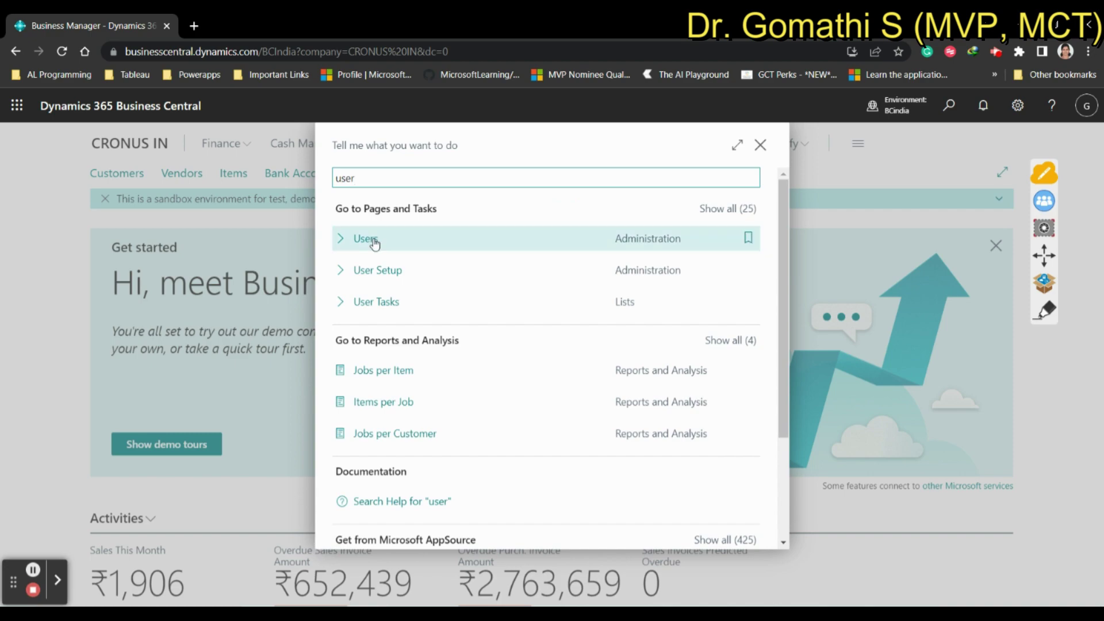
pyautogui.click(375, 244)
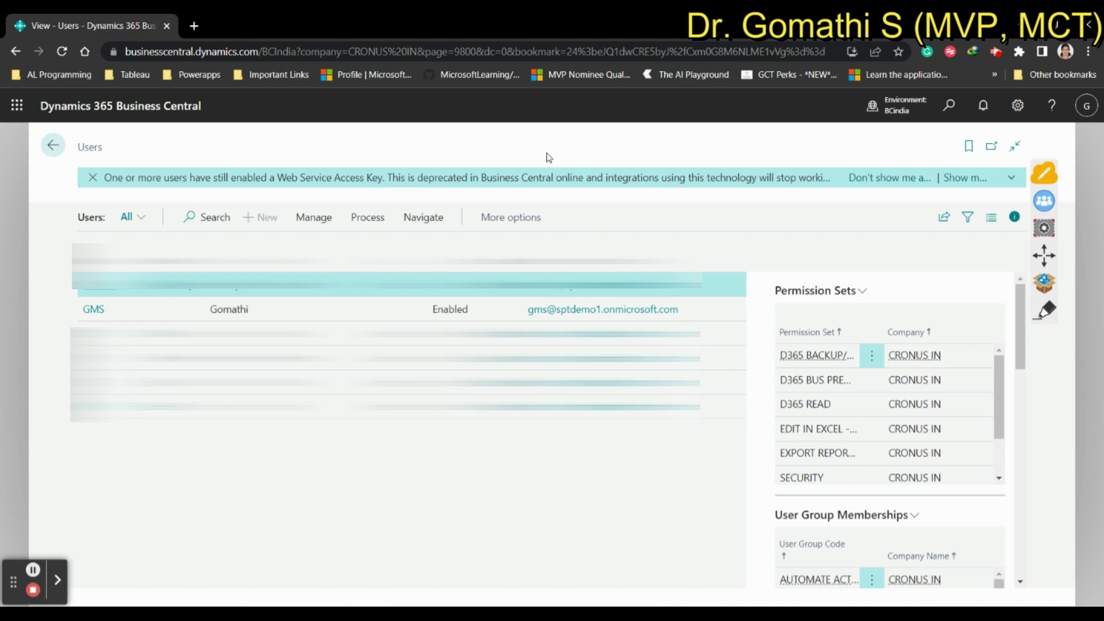
pyautogui.click(99, 311)
pyautogui.click(93, 317)
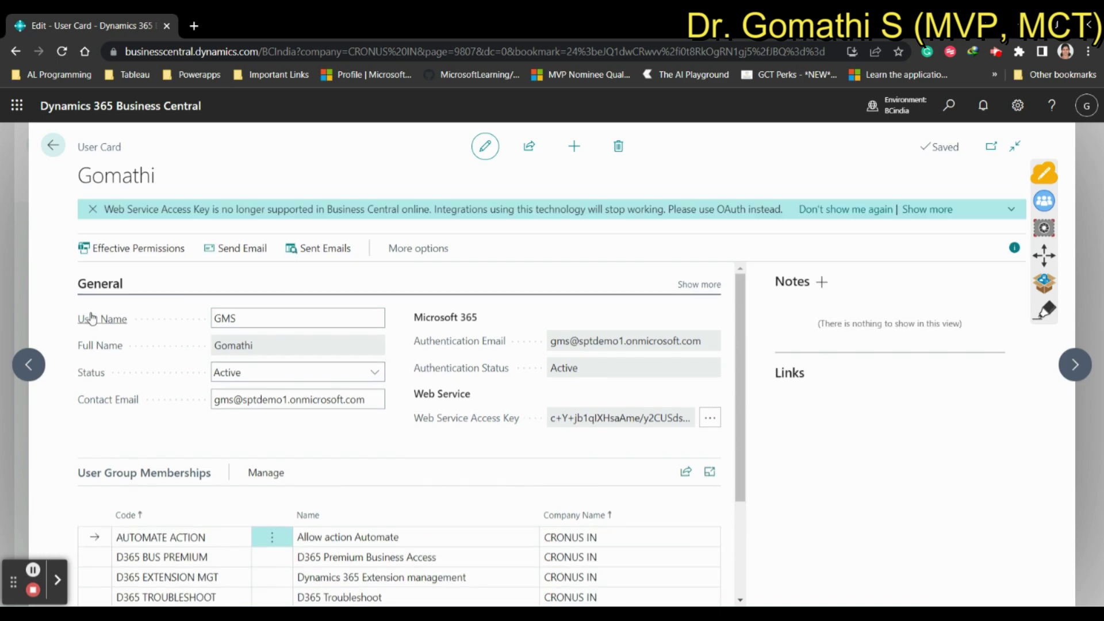
# Generate a new Web Service Access Key for this user with Key Never Expires turned on.
pyautogui.scroll(-1, 514, 351)
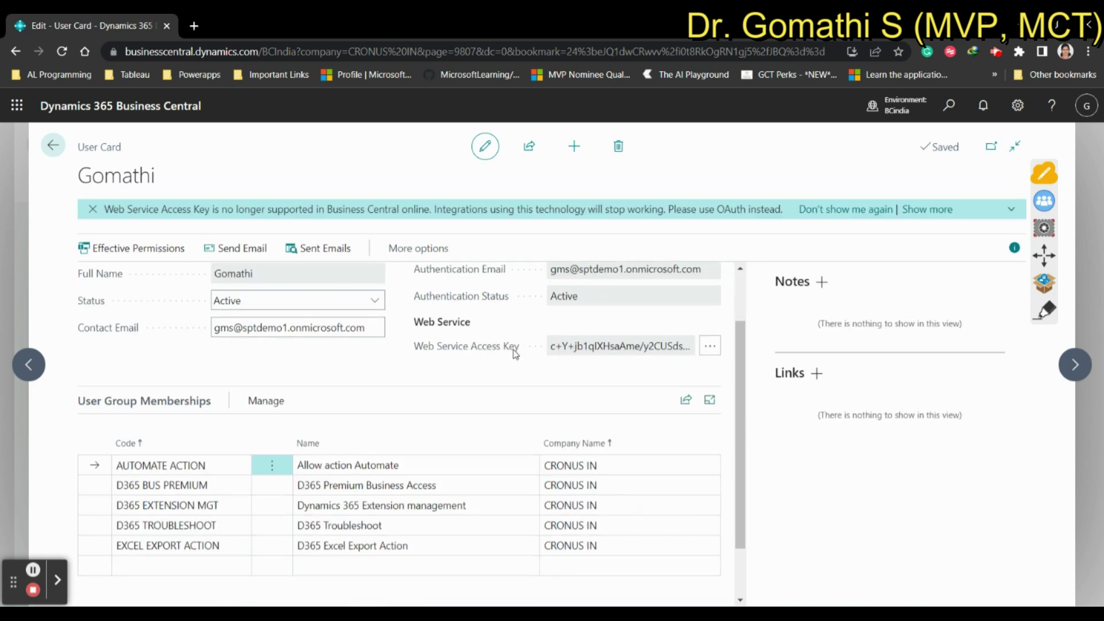
pyautogui.scroll(1, 516, 354)
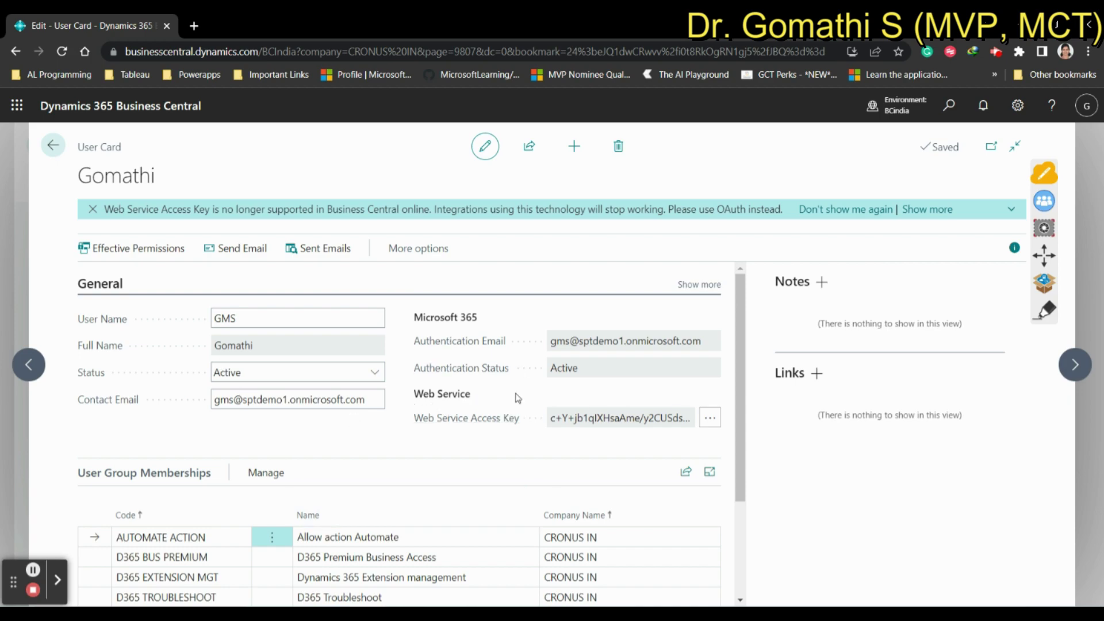
pyautogui.click(710, 418)
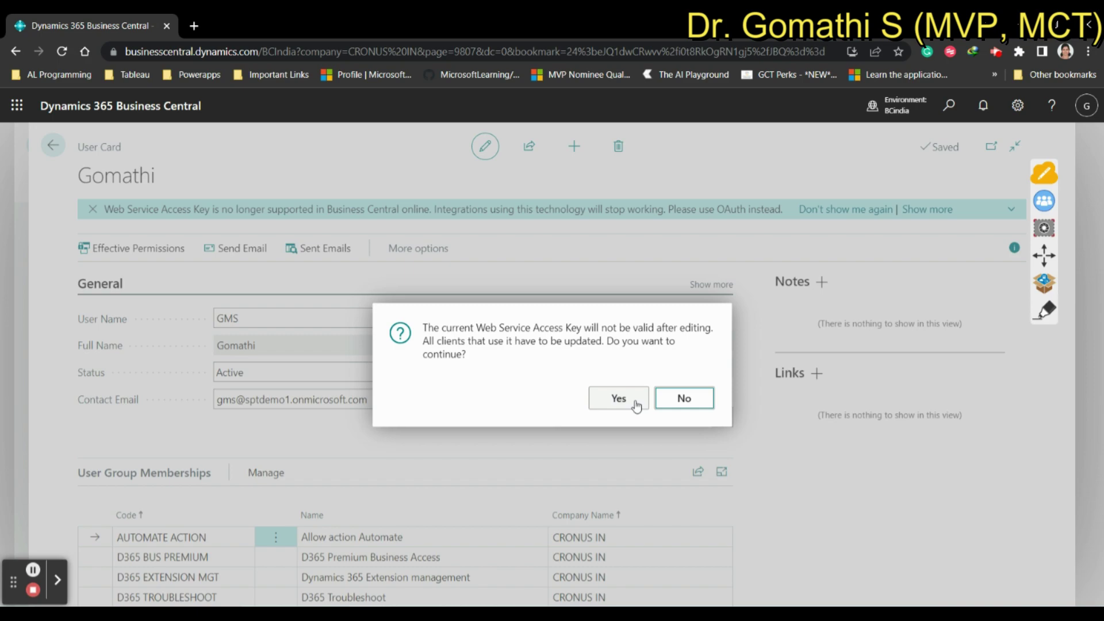
pyautogui.click(636, 406)
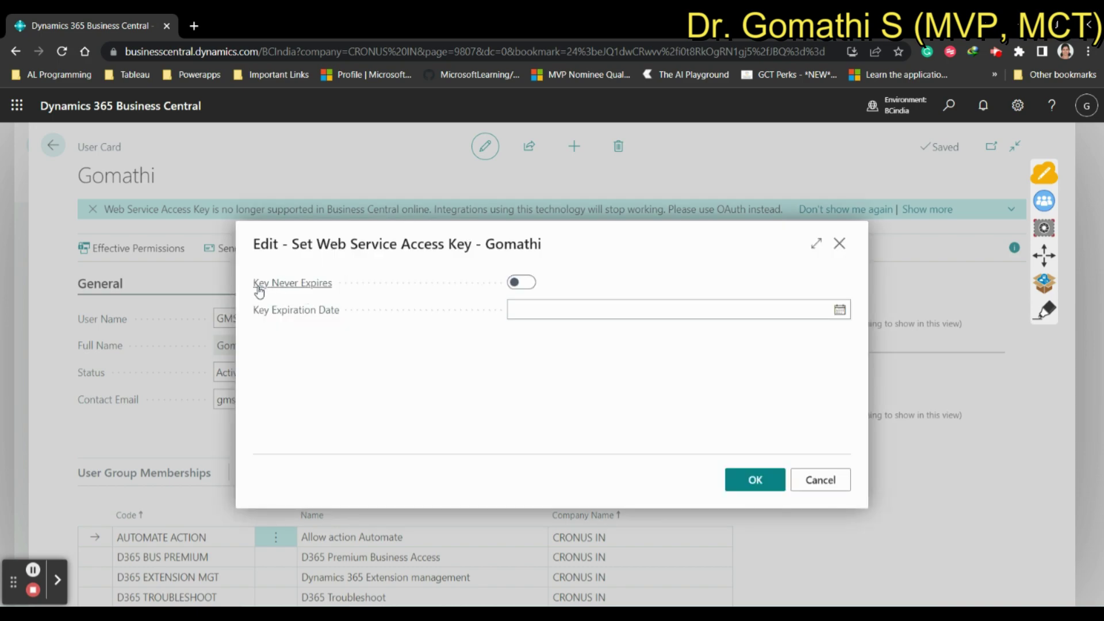
pyautogui.click(525, 283)
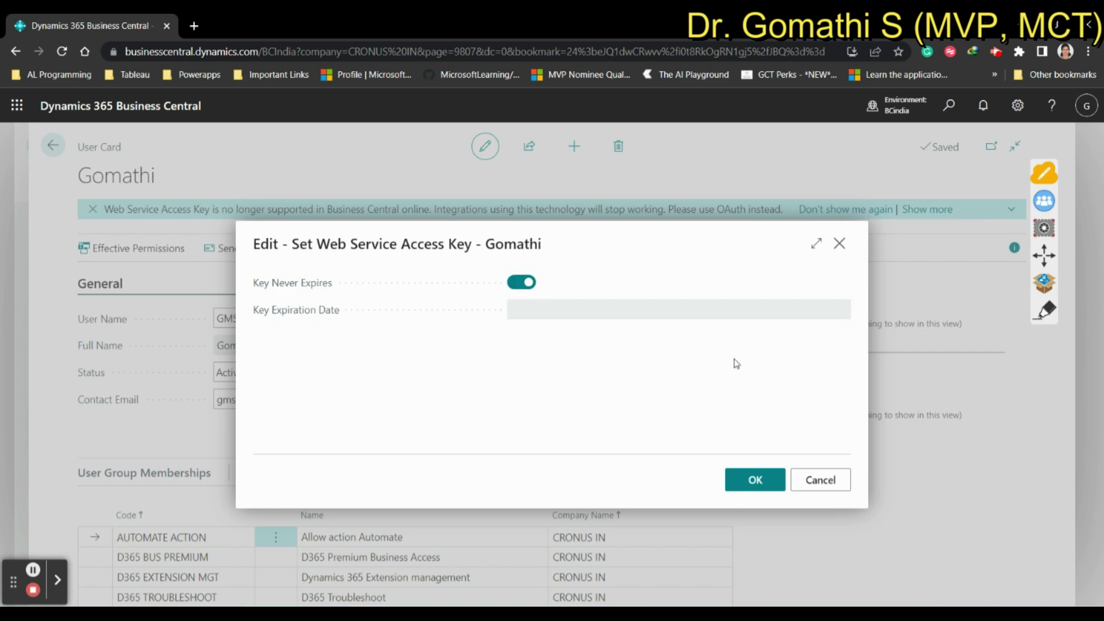
pyautogui.click(772, 484)
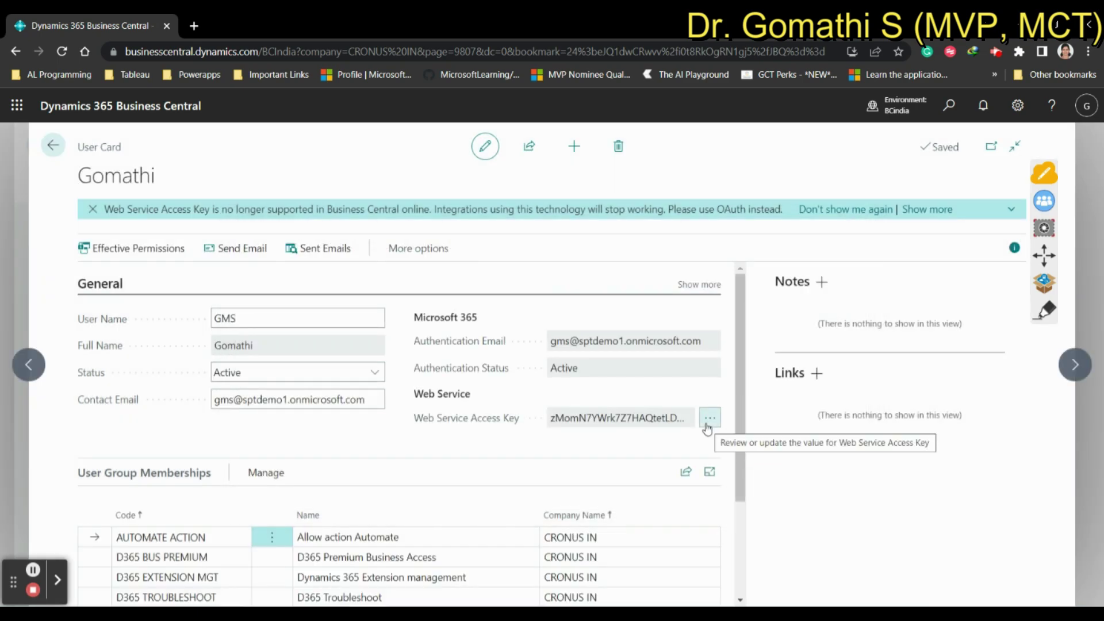
# Highlight the Web Service Access Key and User Name values on the user card to review the credentials.
pyautogui.click(607, 419)
pyautogui.doubleClick(607, 423)
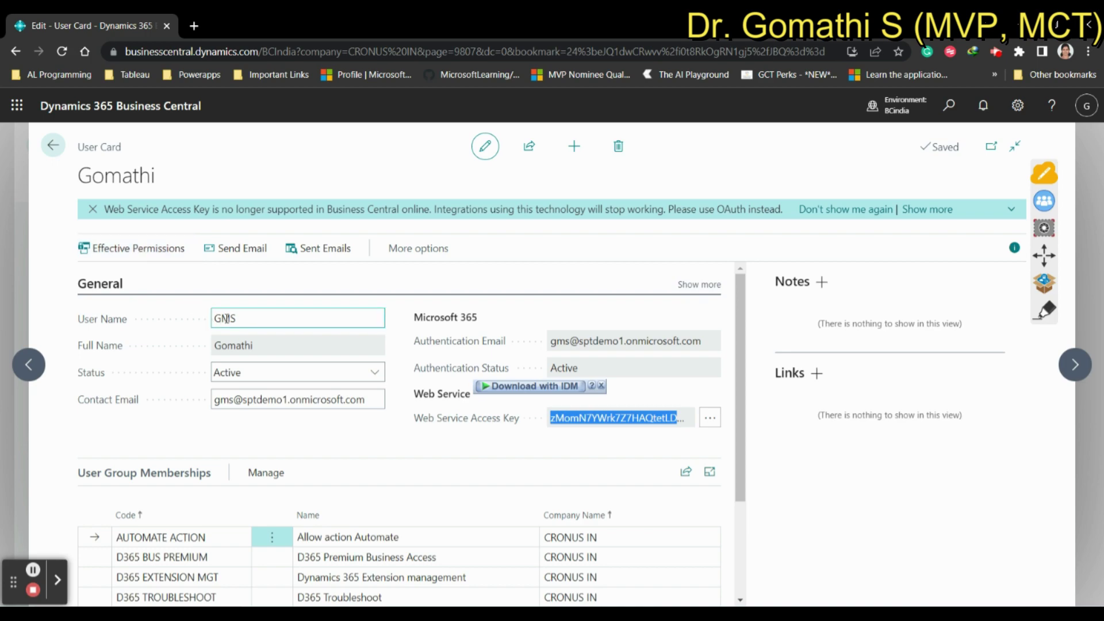
pyautogui.moveTo(260, 318); pyautogui.dragTo(433, 322)
pyautogui.click(504, 419)
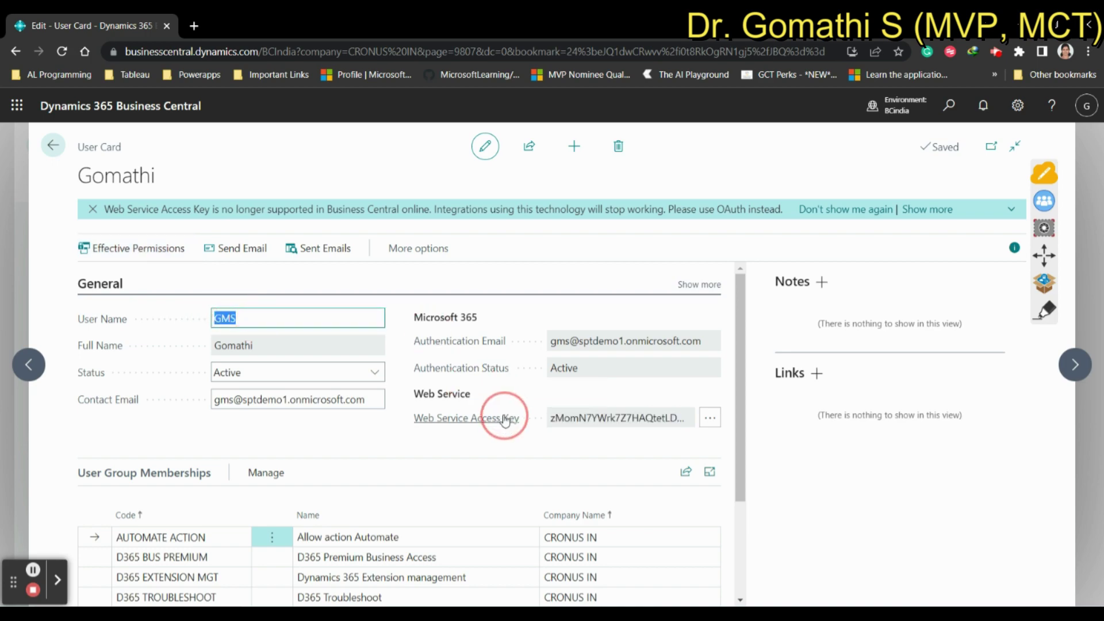
pyautogui.click(521, 375)
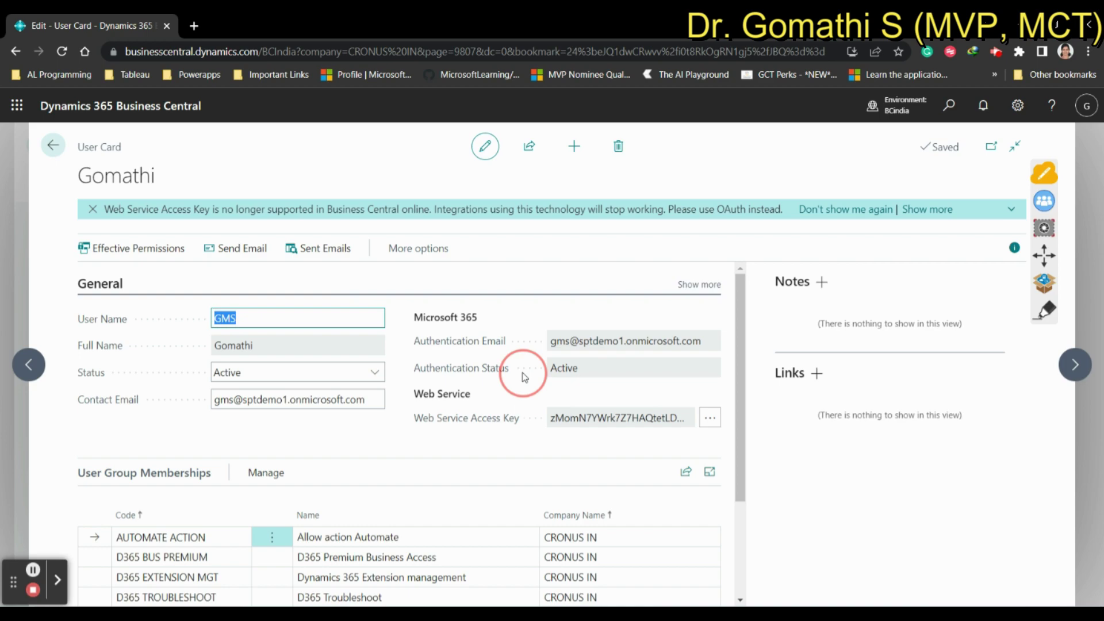
# Circle the User Group Memberships heading, bracket its code list with the annotation pen, and clear the ink.
pyautogui.click(1054, 315)
pyautogui.moveTo(156, 448)
pyautogui.mouseDown()
pyautogui.moveTo(96, 443)
pyautogui.moveTo(191, 509)
pyautogui.moveTo(160, 414)
pyautogui.mouseUp()
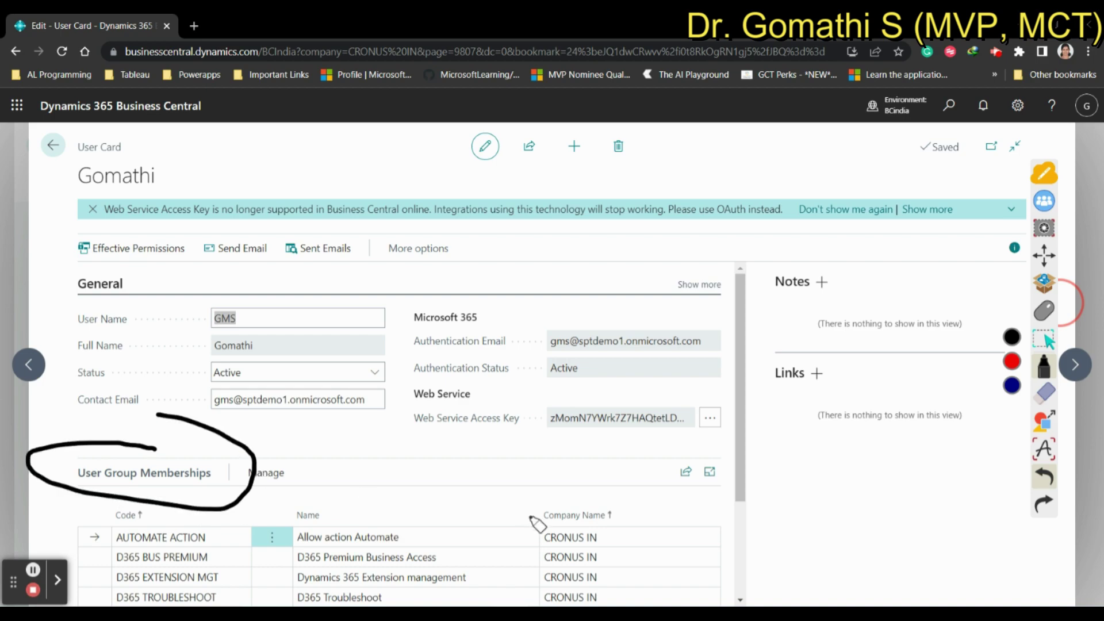
pyautogui.moveTo(181, 516)
pyautogui.mouseDown()
pyautogui.moveTo(153, 519)
pyautogui.moveTo(103, 560)
pyautogui.moveTo(104, 574)
pyautogui.mouseUp()
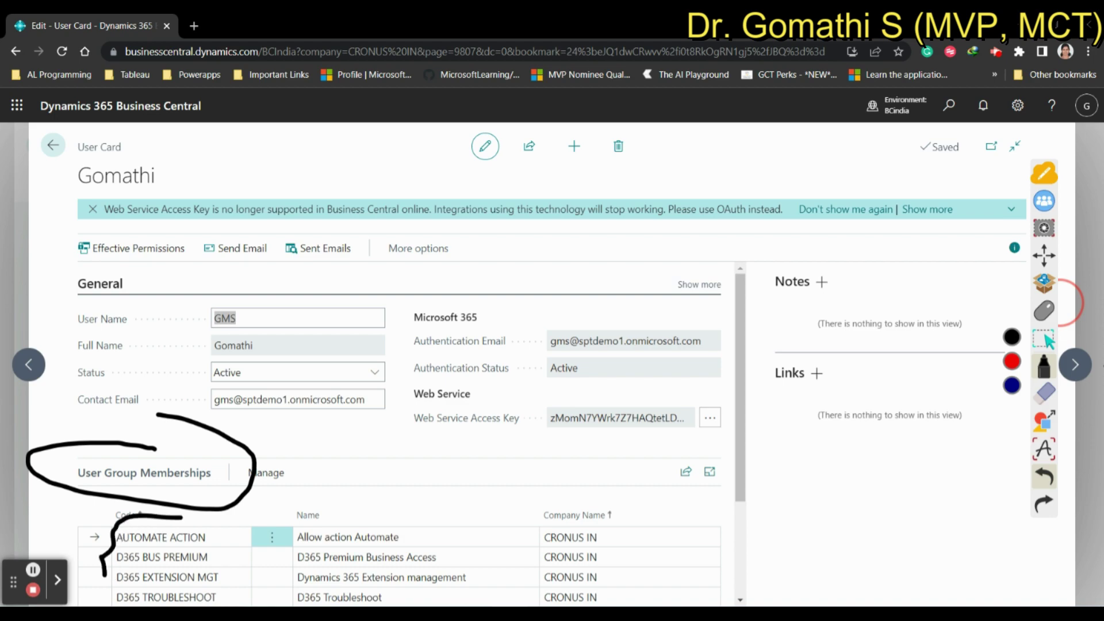
pyautogui.click(1045, 393)
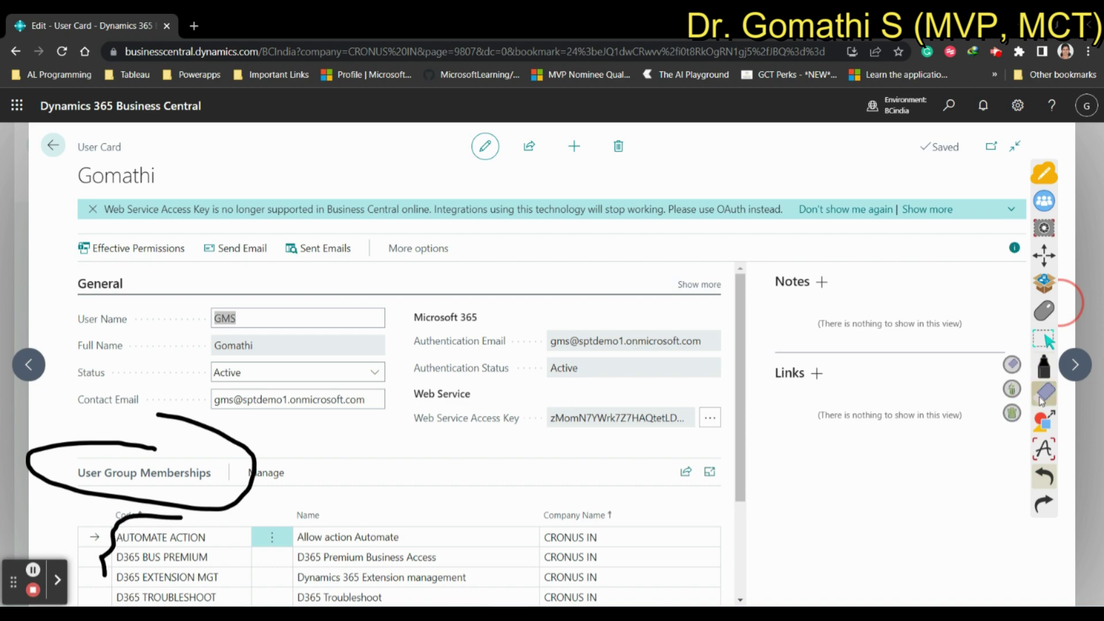
pyautogui.click(1012, 415)
# Underline the D365 EXTENSION MGT membership with the annotation pen, and clear the mark.
pyautogui.moveTo(109, 587); pyautogui.dragTo(234, 584)
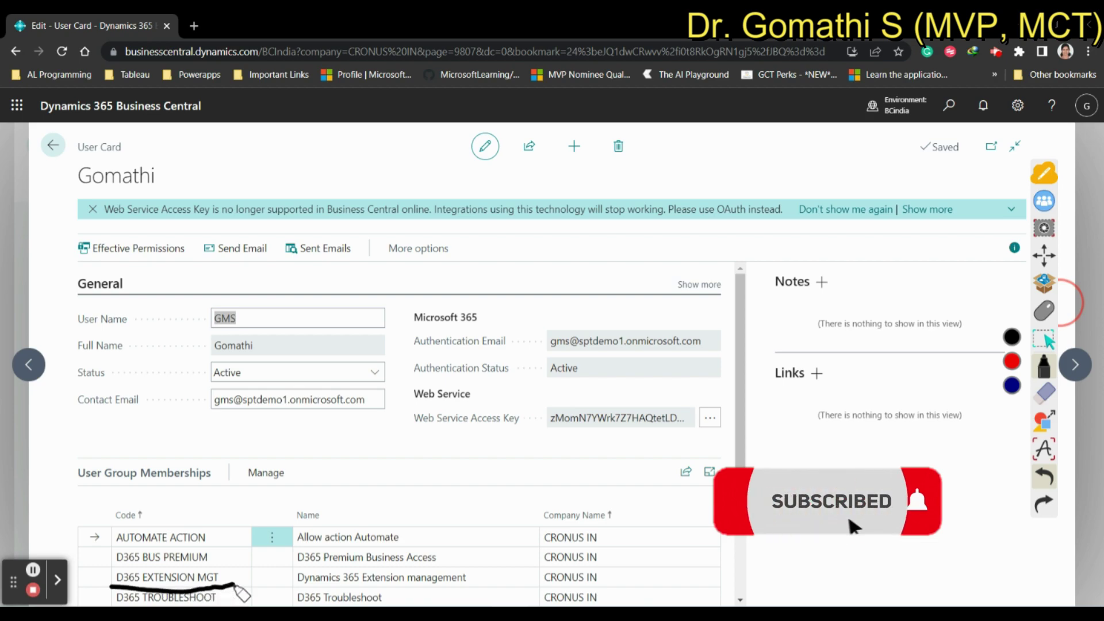
pyautogui.click(1044, 393)
pyautogui.click(1011, 413)
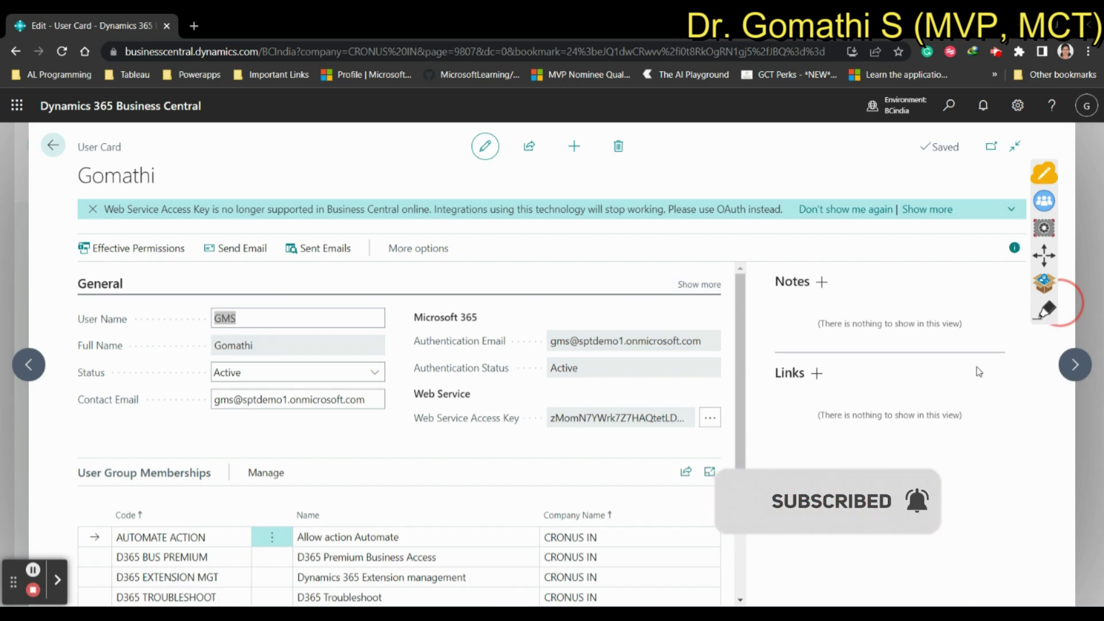
# Add the D365 ACCOUNTANTS group in a new line of the user's group memberships.
pyautogui.moveTo(736, 396); pyautogui.dragTo(736, 478)
pyautogui.click(224, 515)
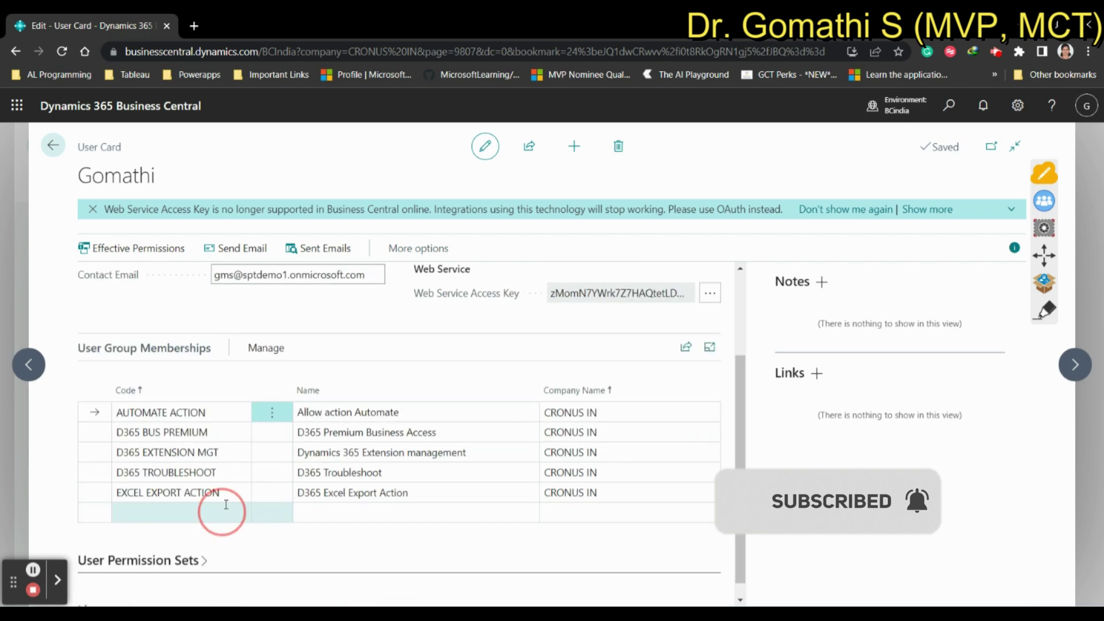
pyautogui.write('d36')
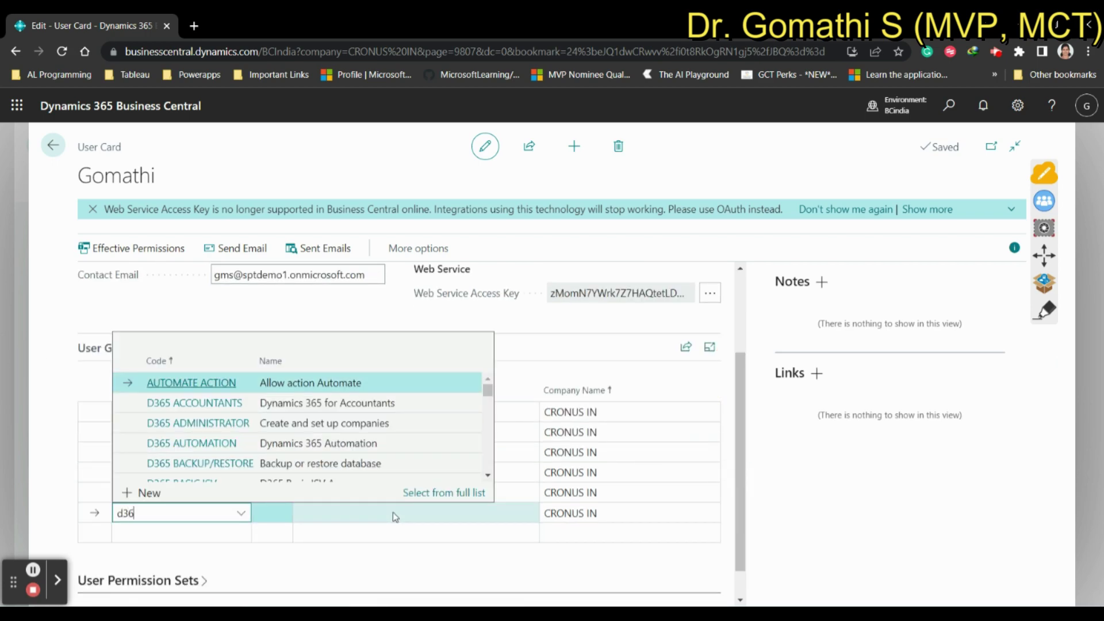
pyautogui.write('5 ex')
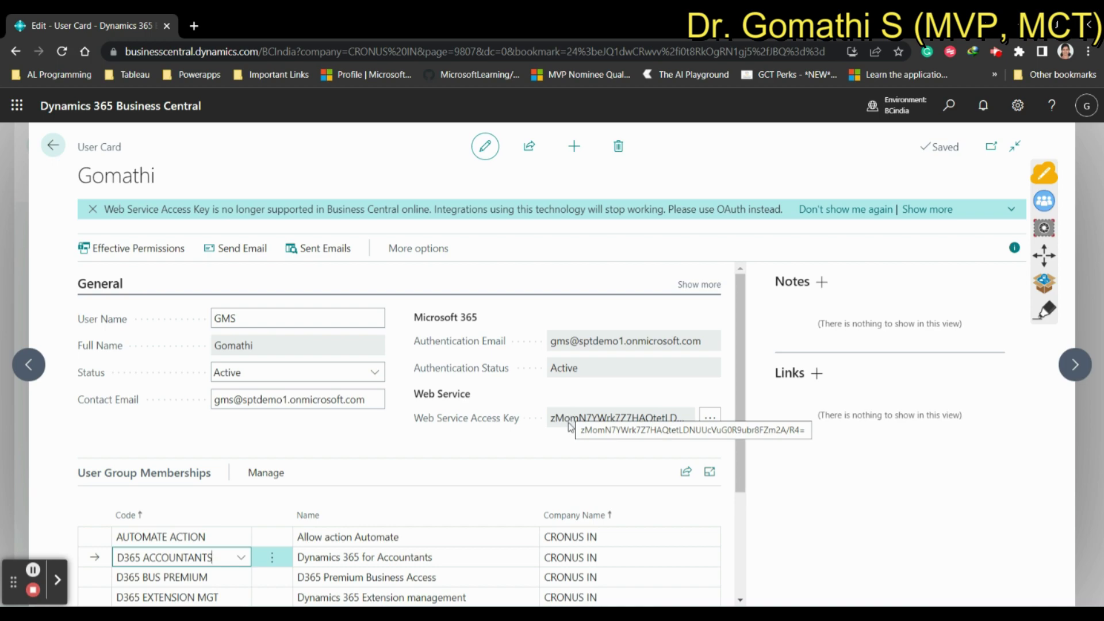
# Open the CRONUS IN company home page of the BCIndia environment in a new browser tab.
pyautogui.click(194, 26)
pyautogui.write('businesscentral.dynamics.com/BCIndia?company=CRONUS%20IN&dc=0')
pyautogui.press('Return')
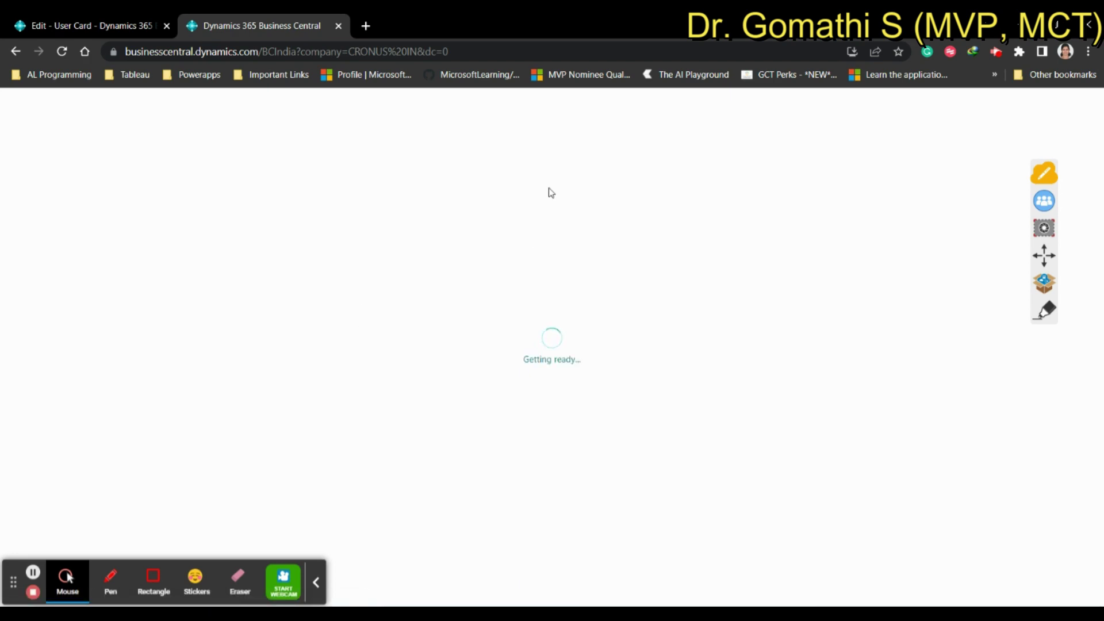
# Handwrite the note "2. Enable webser" over the page with the annotation pen, and clear the ink.
pyautogui.click(1039, 318)
pyautogui.moveTo(620, 210); pyautogui.dragTo(660, 250)
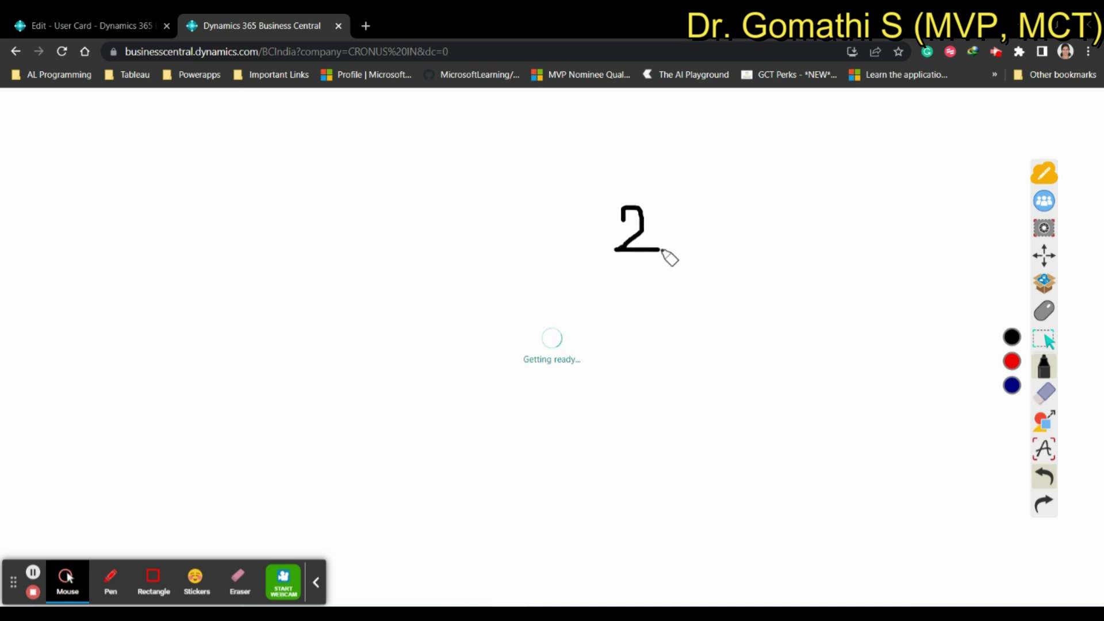
pyautogui.click(673, 239)
pyautogui.moveTo(764, 194); pyautogui.dragTo(758, 250)
pyautogui.moveTo(688, 228); pyautogui.dragTo(745, 218)
pyautogui.moveTo(753, 214)
pyautogui.mouseDown()
pyautogui.moveTo(761, 257)
pyautogui.moveTo(818, 225)
pyautogui.moveTo(915, 245)
pyautogui.mouseUp()
pyautogui.moveTo(775, 319)
pyautogui.mouseDown()
pyautogui.moveTo(808, 362)
pyautogui.moveTo(832, 344)
pyautogui.moveTo(864, 347)
pyautogui.moveTo(878, 313)
pyautogui.moveTo(917, 295)
pyautogui.moveTo(941, 255)
pyautogui.mouseUp()
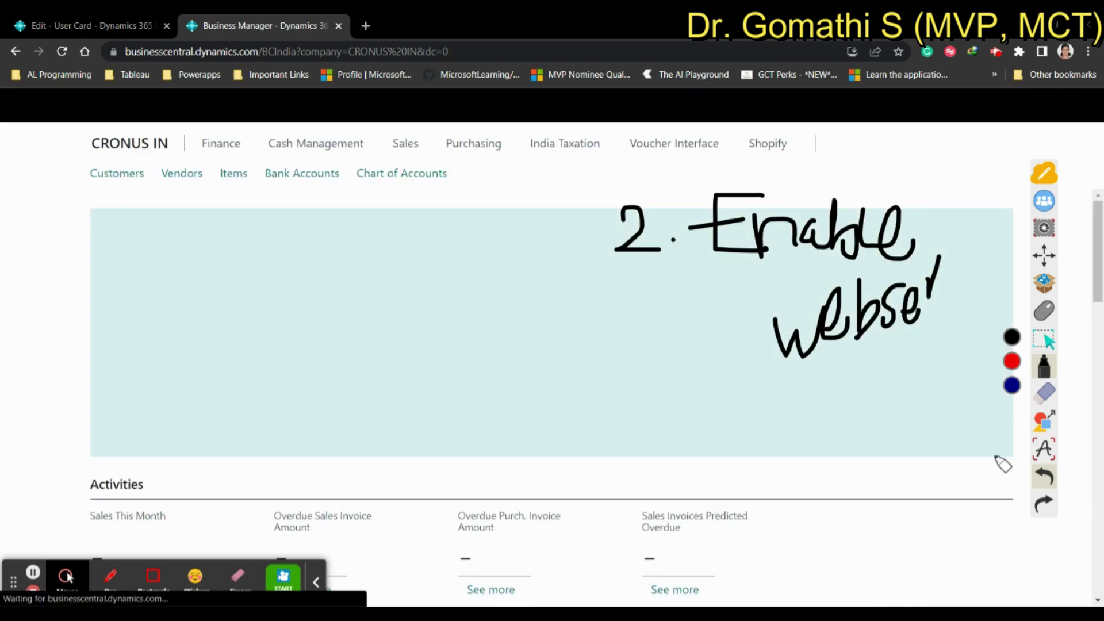
pyautogui.doubleClick(1044, 393)
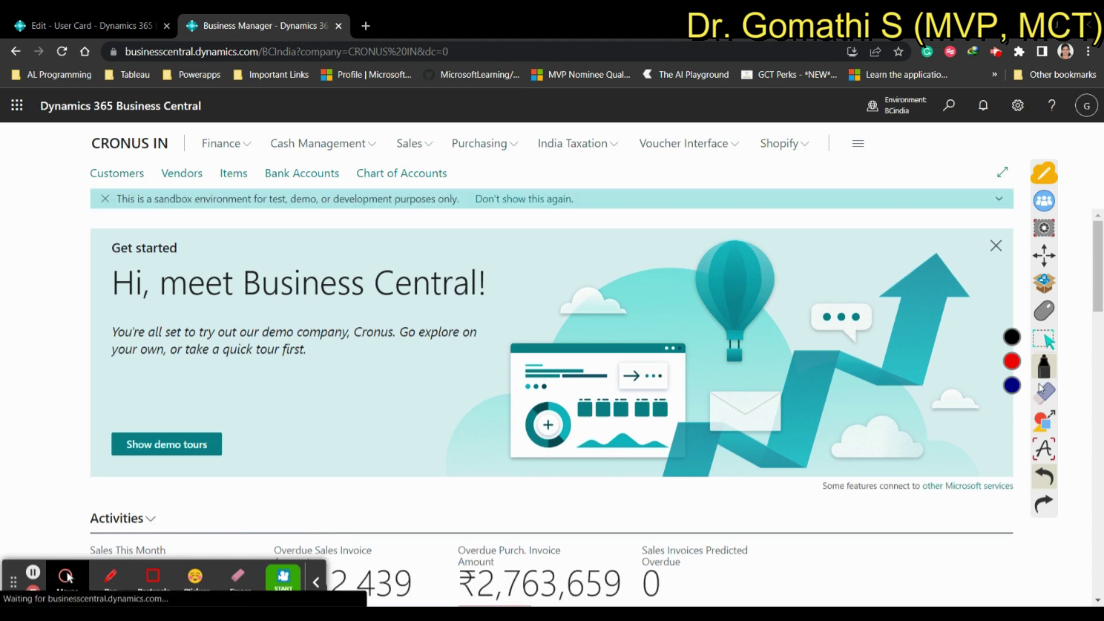
pyautogui.click(1042, 309)
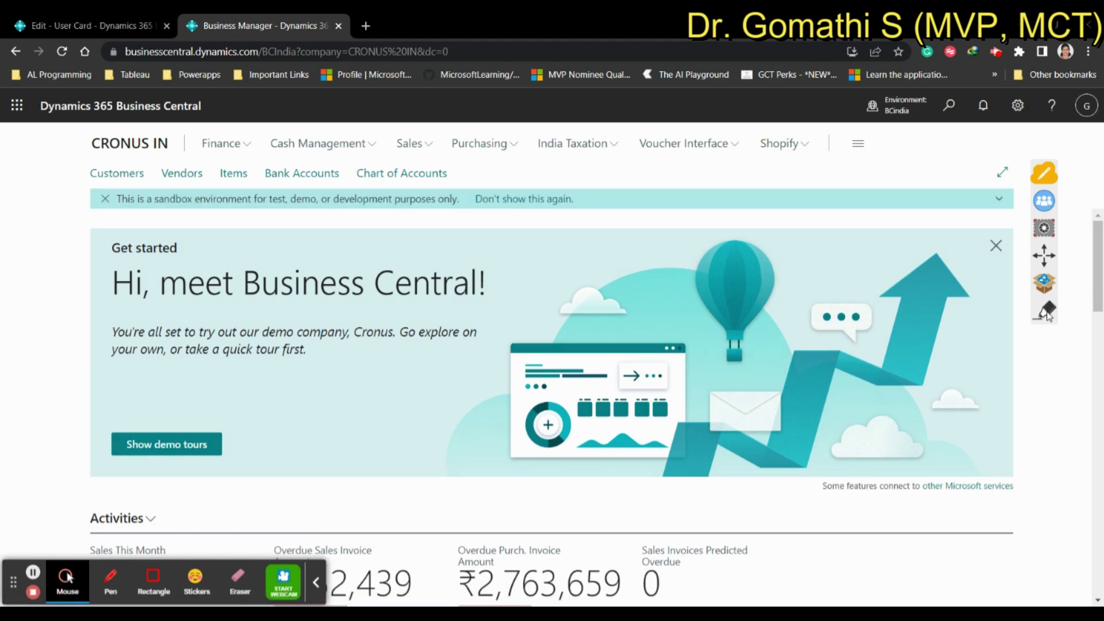
# Return to the home page after a look at the user card, search for "web services" and open the Web Services list.
pyautogui.click(113, 27)
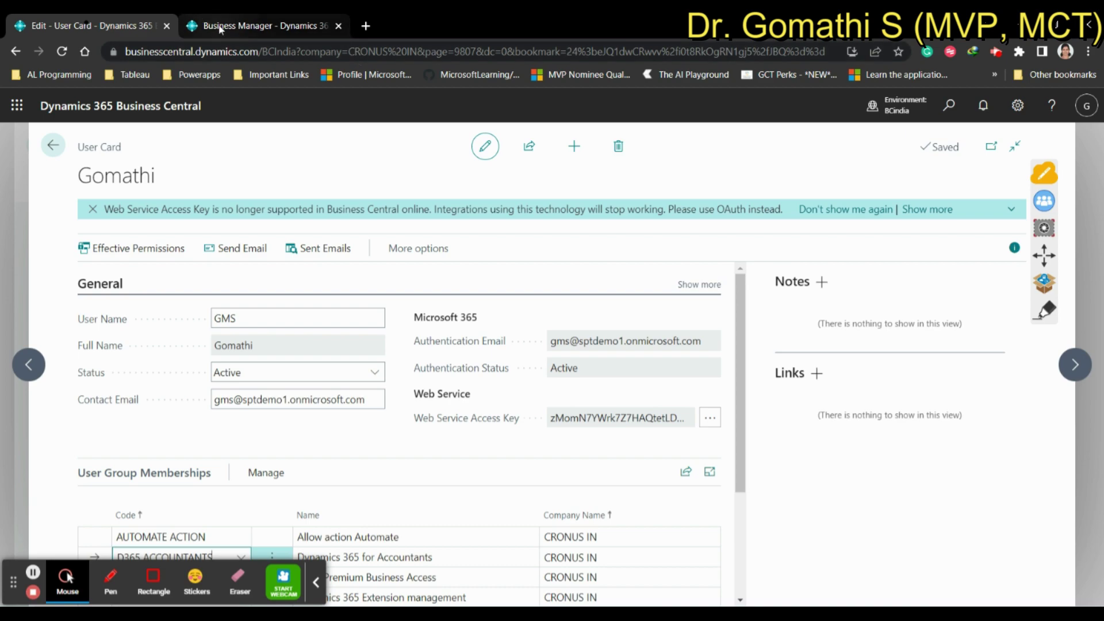
pyautogui.click(238, 29)
pyautogui.click(949, 106)
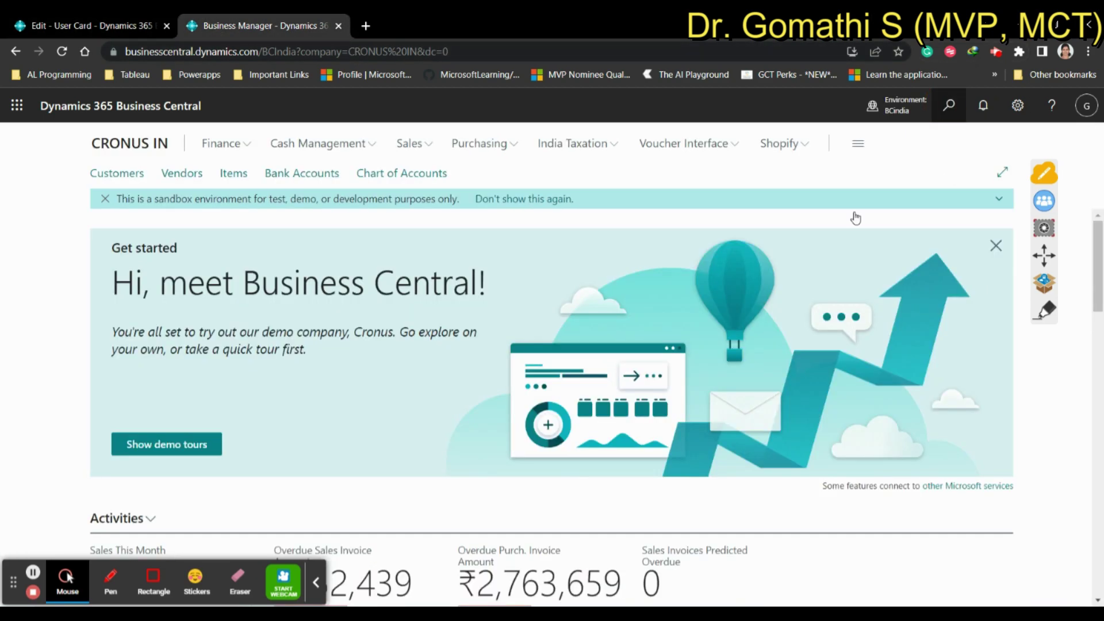
pyautogui.click(467, 183)
pyautogui.write('web services')
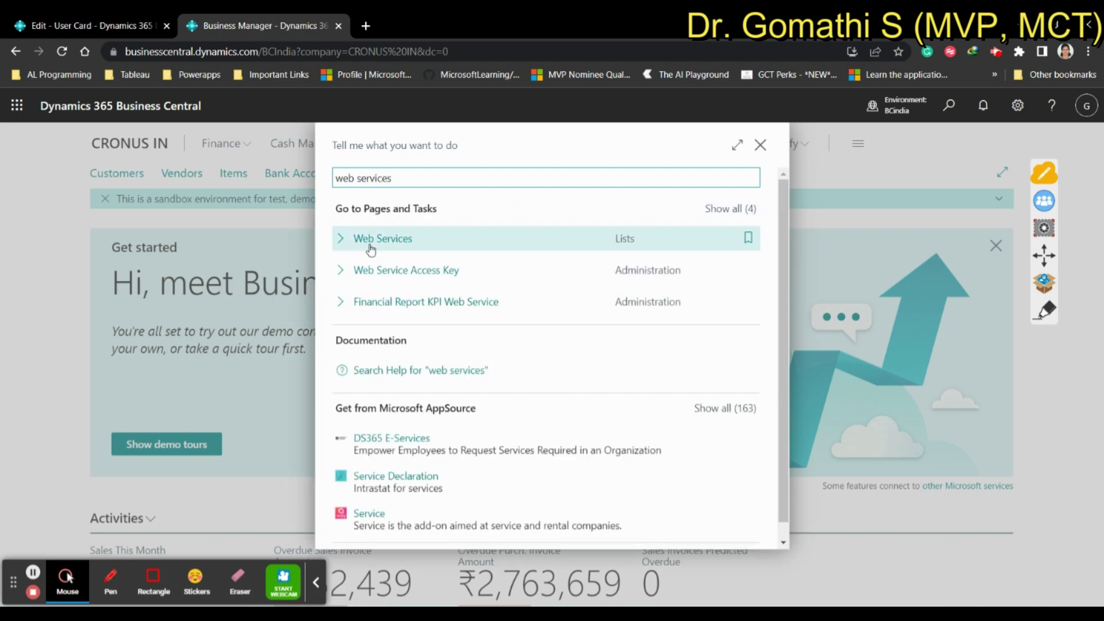
pyautogui.click(383, 245)
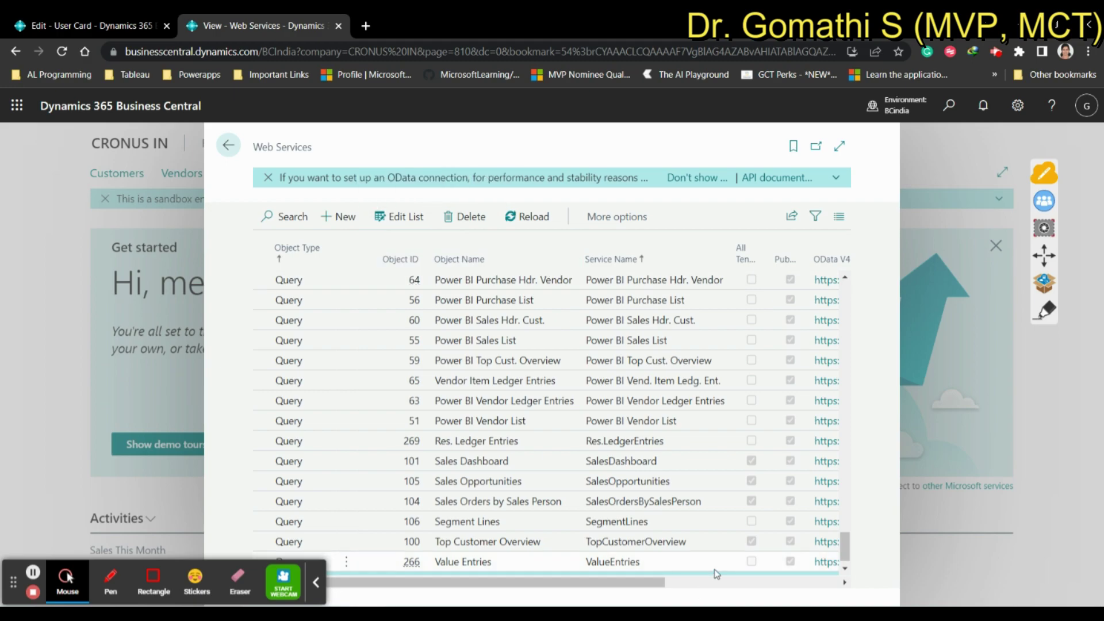
# Examine the Web Services list from the query entries up to the codeunits, including the OData V4 URL and SOAP URL columns.
pyautogui.click(678, 481)
pyautogui.click(415, 281)
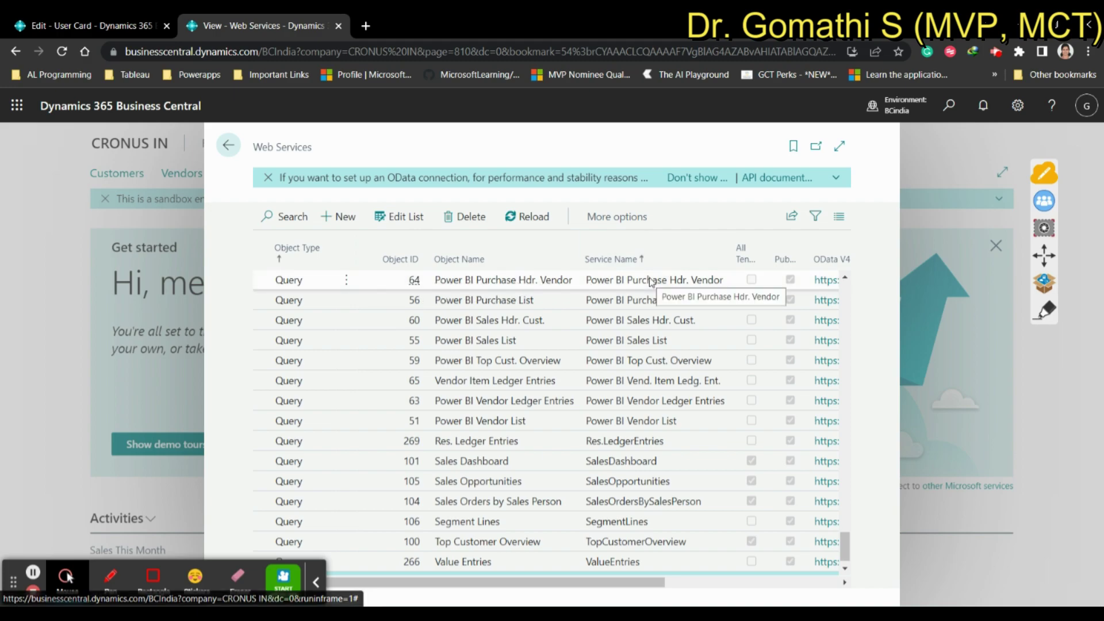
pyautogui.click(587, 327)
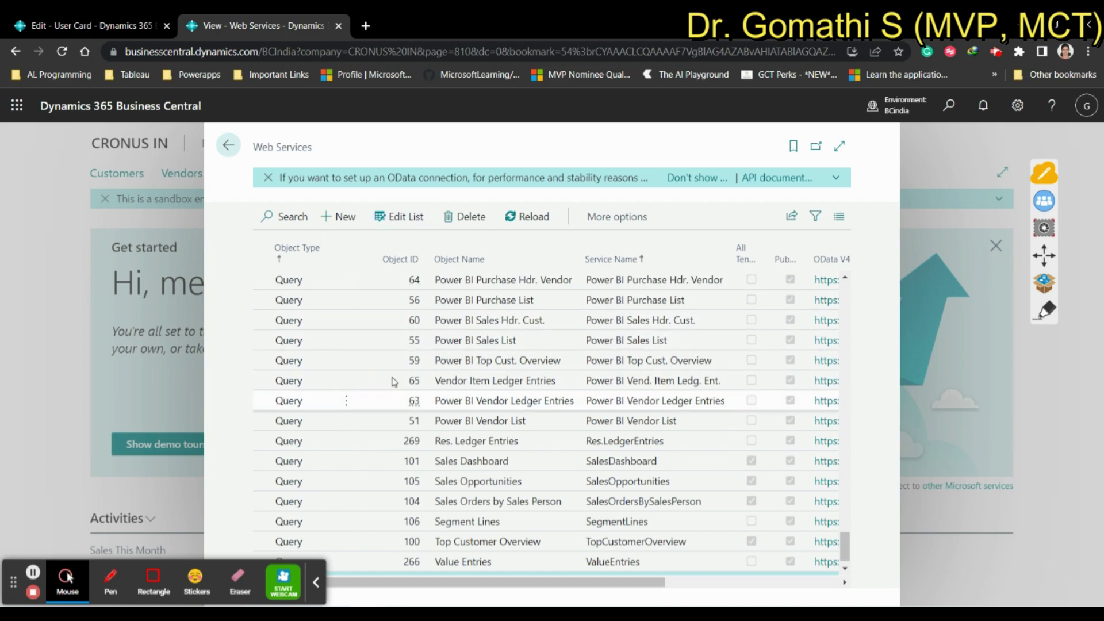
pyautogui.scroll(10, 394, 382)
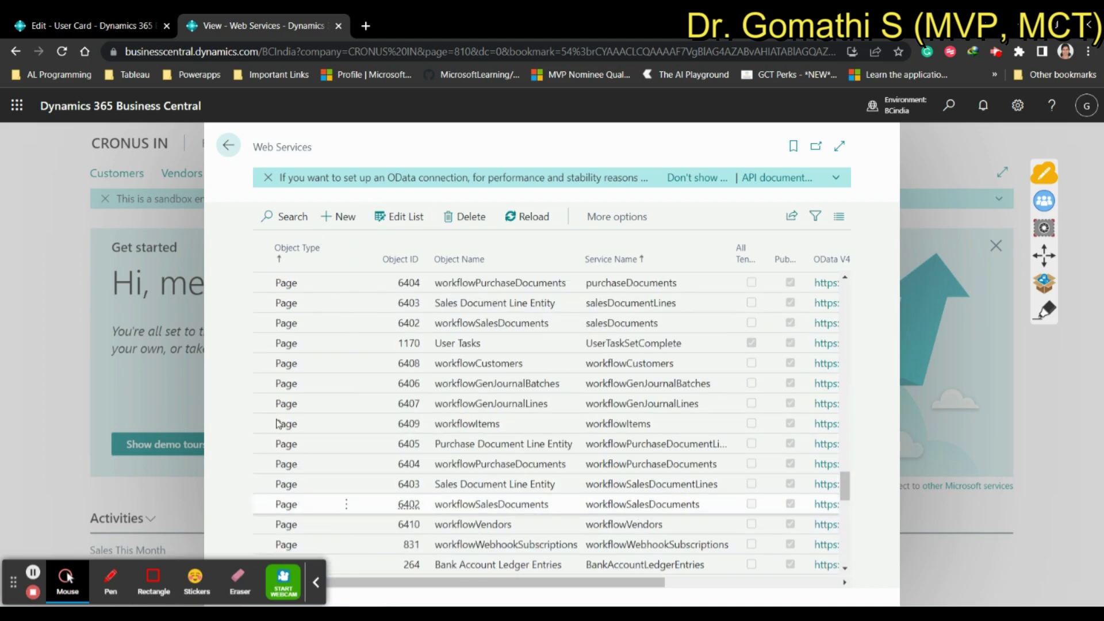
pyautogui.scroll(-10, 276, 424)
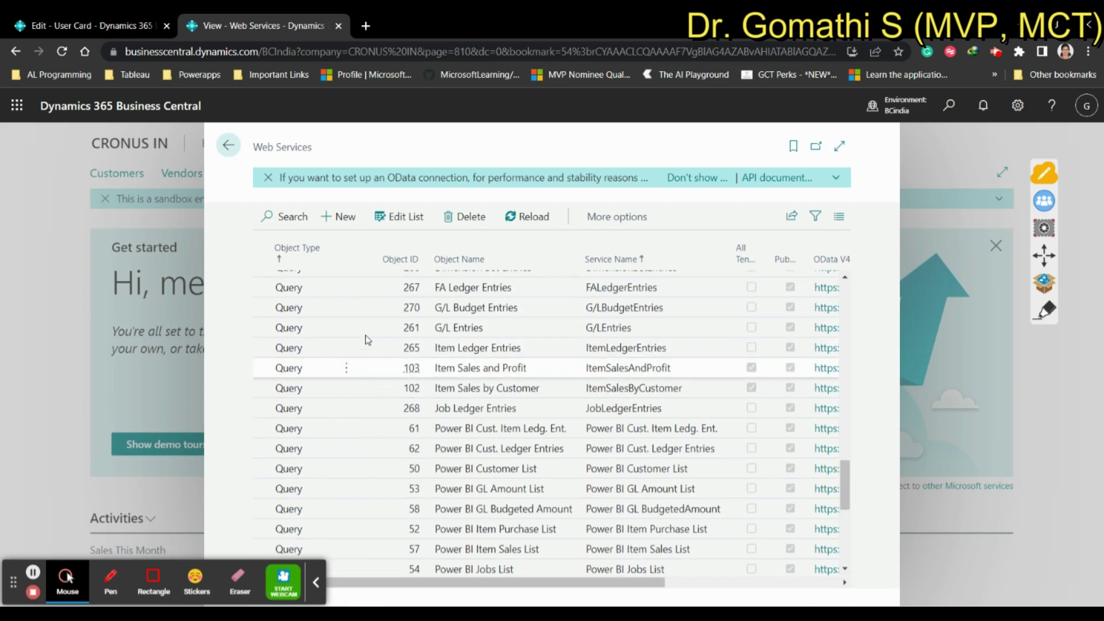
pyautogui.scroll(8, 368, 339)
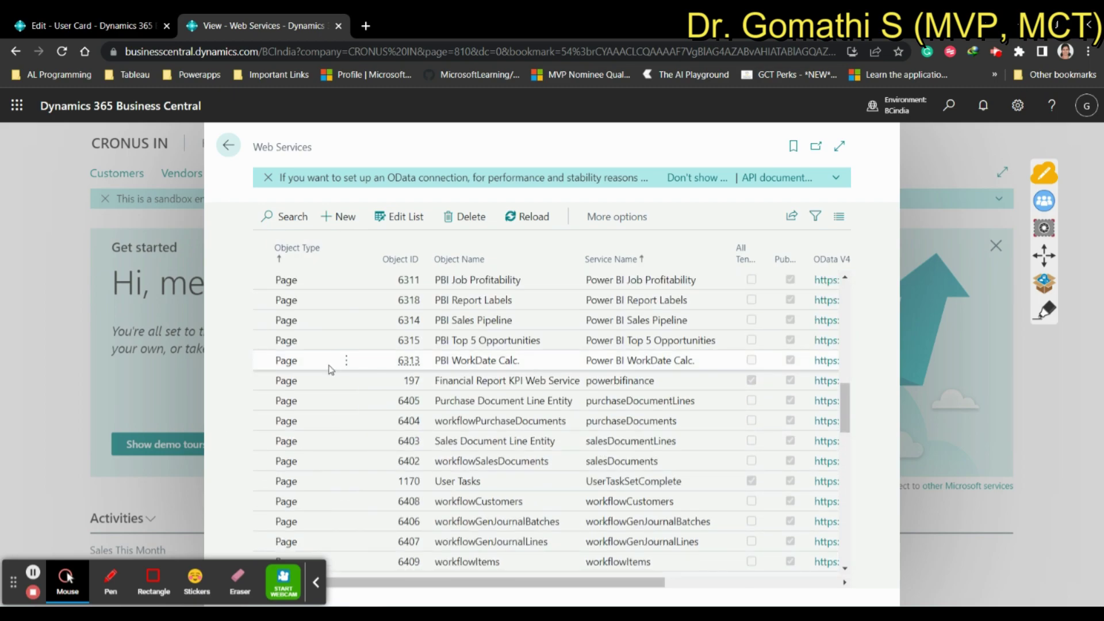
pyautogui.scroll(10, 322, 366)
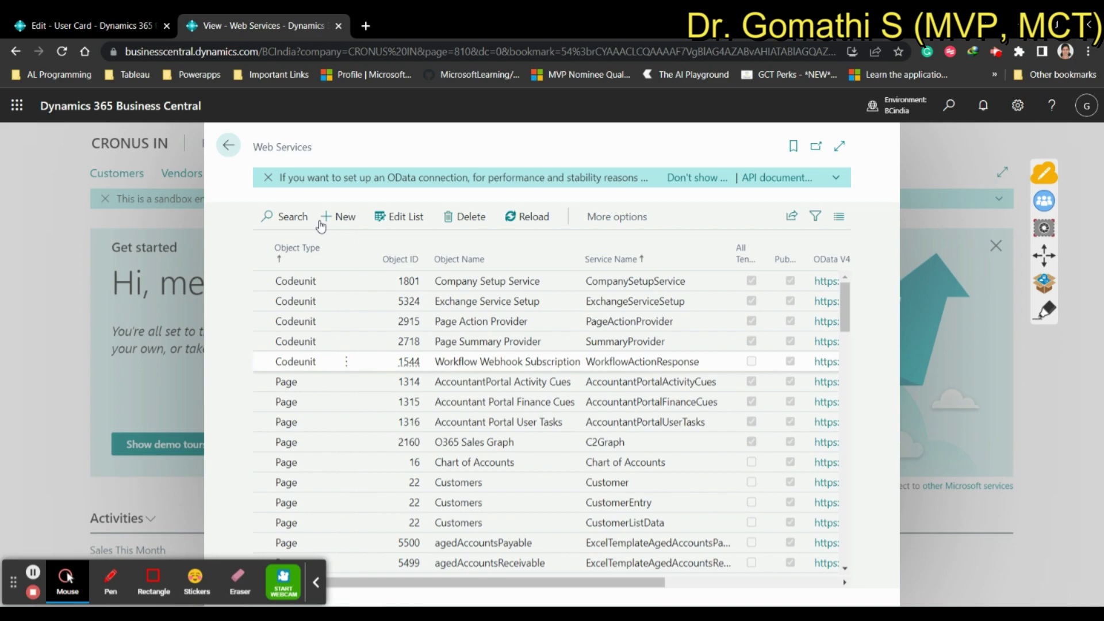
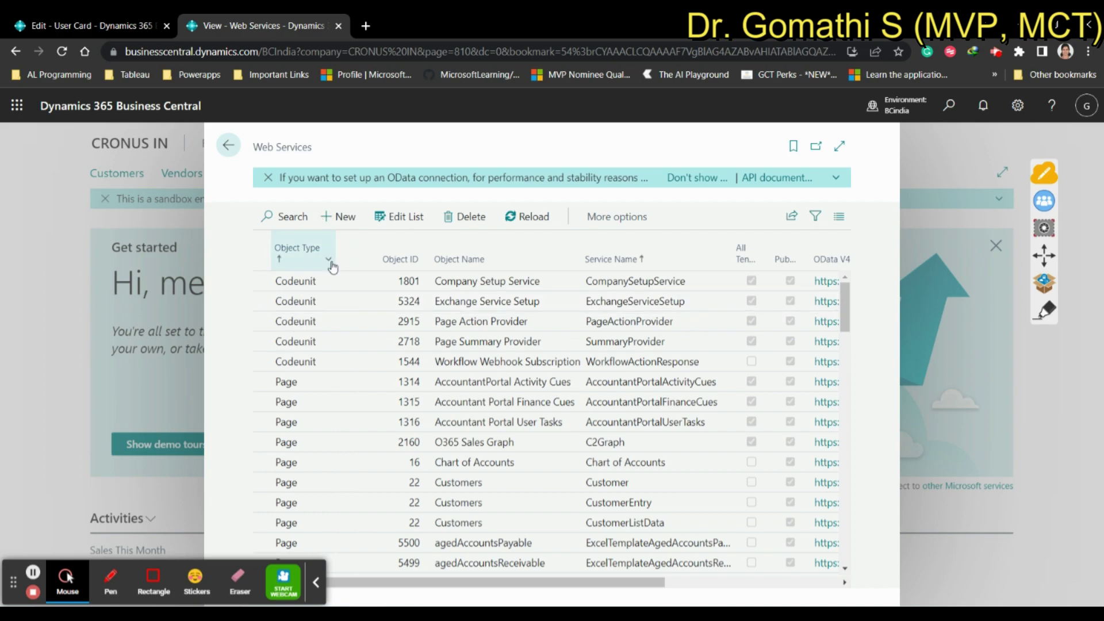
pyautogui.click(317, 582)
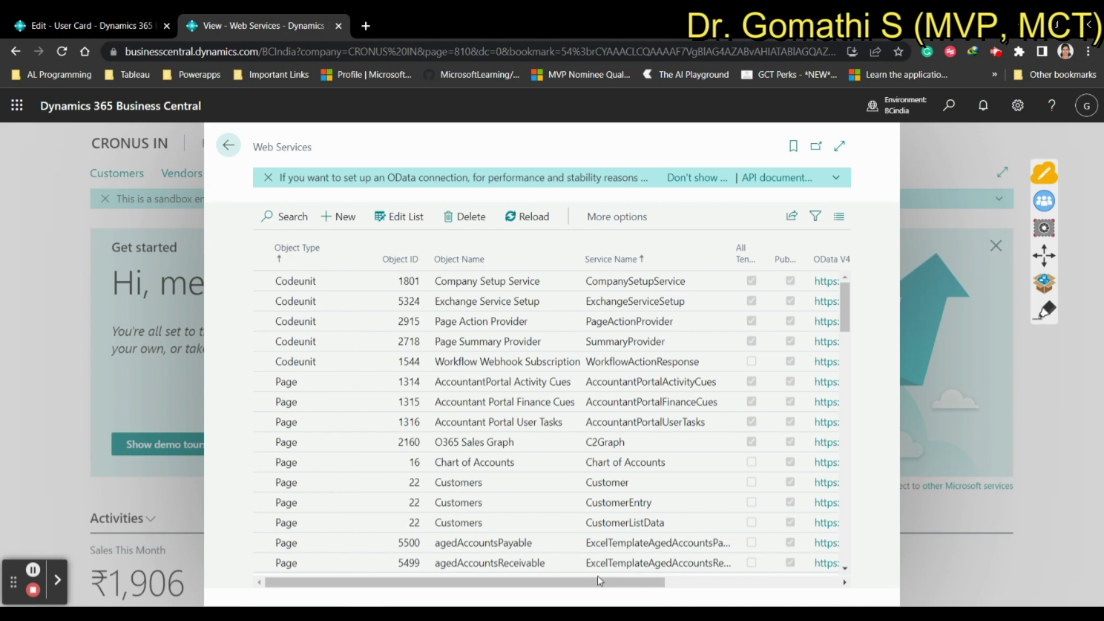
pyautogui.moveTo(597, 581); pyautogui.dragTo(750, 592)
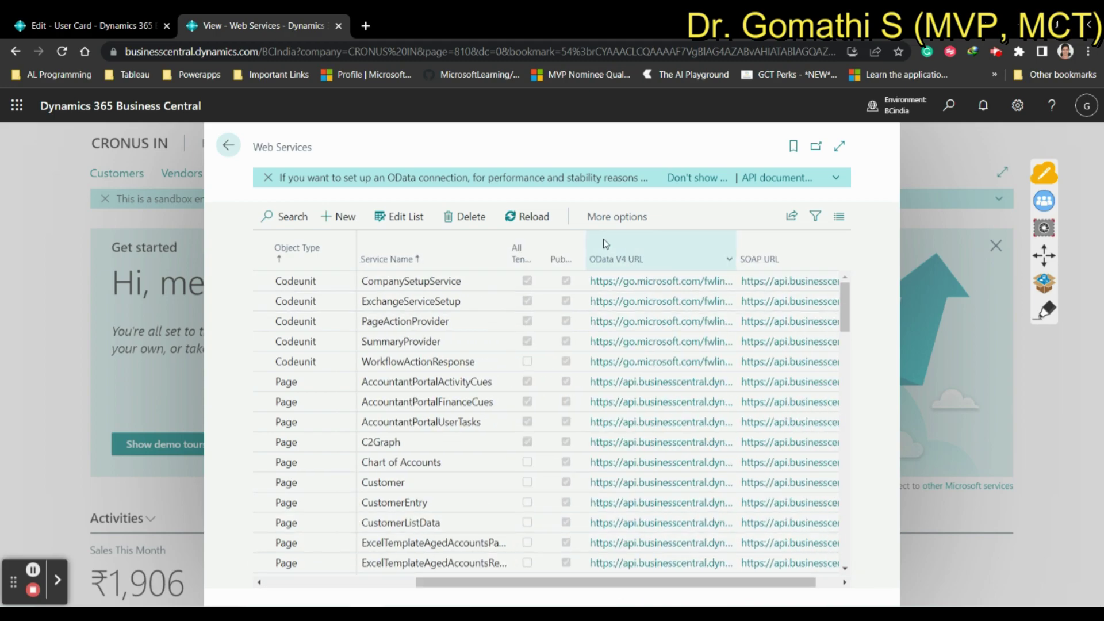
pyautogui.moveTo(653, 257)
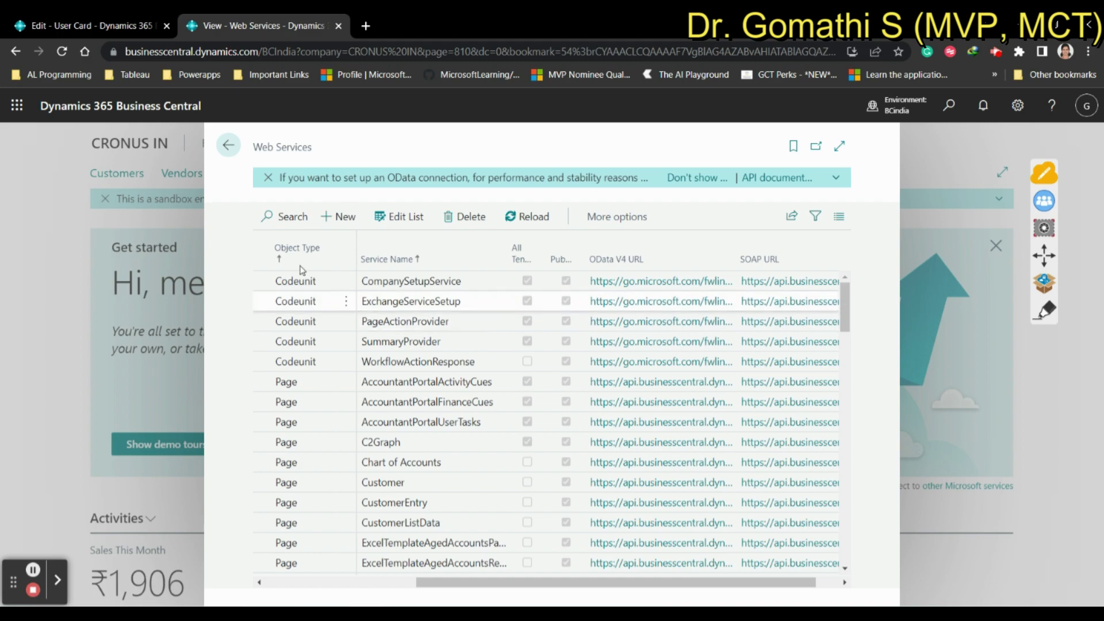
# Add a new line to the Web Services list and set its object type to Page.
pyautogui.click(341, 217)
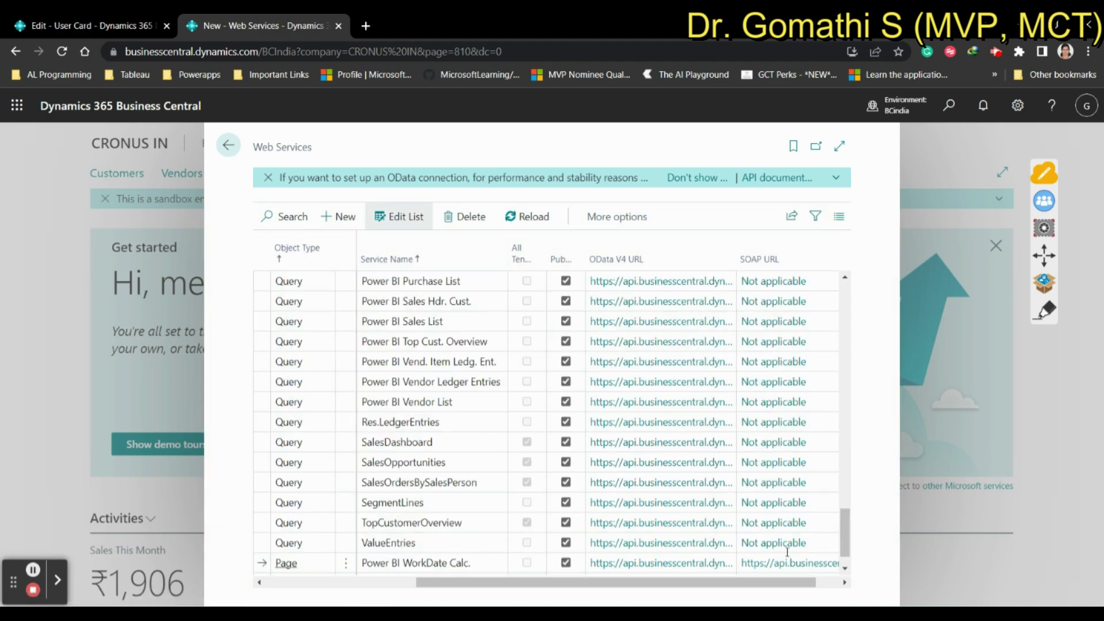
pyautogui.scroll(-1, 704, 525)
pyautogui.click(345, 218)
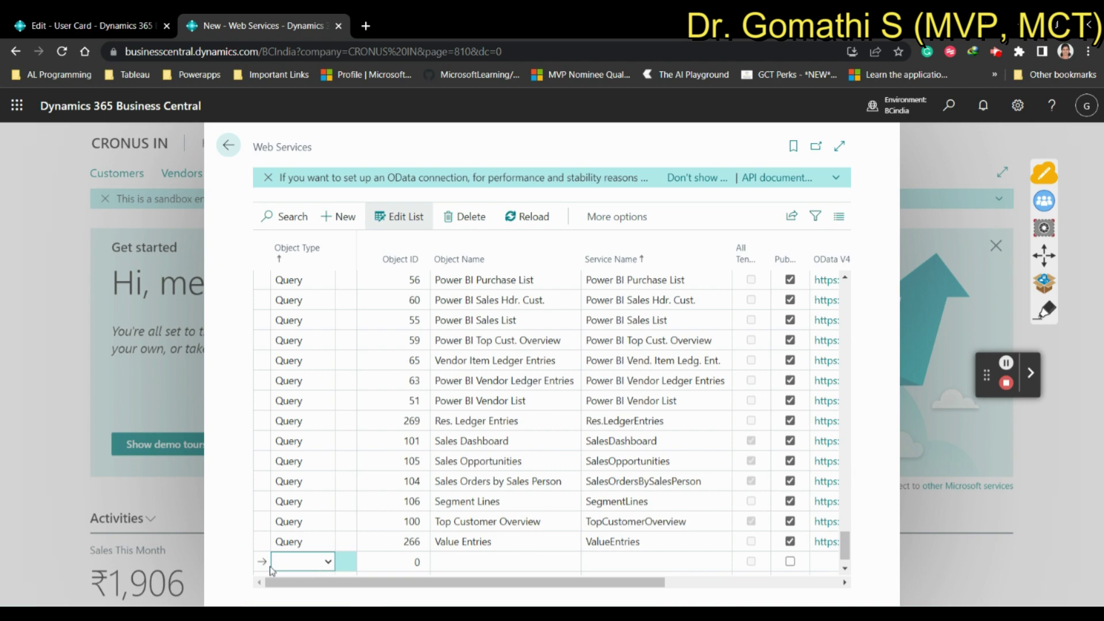
pyautogui.click(329, 562)
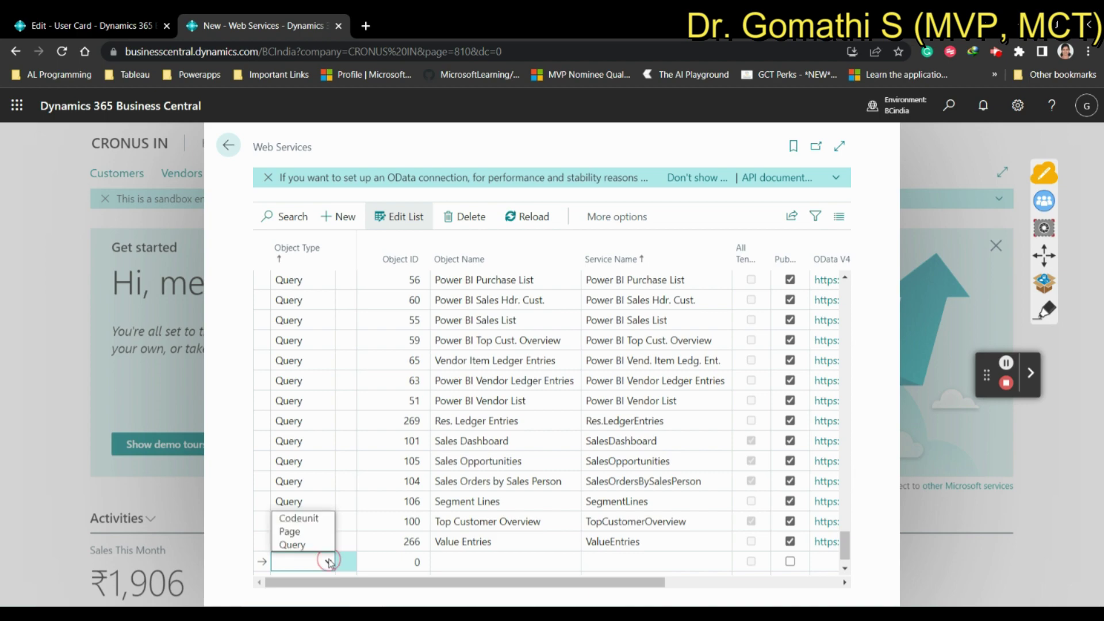
pyautogui.click(298, 532)
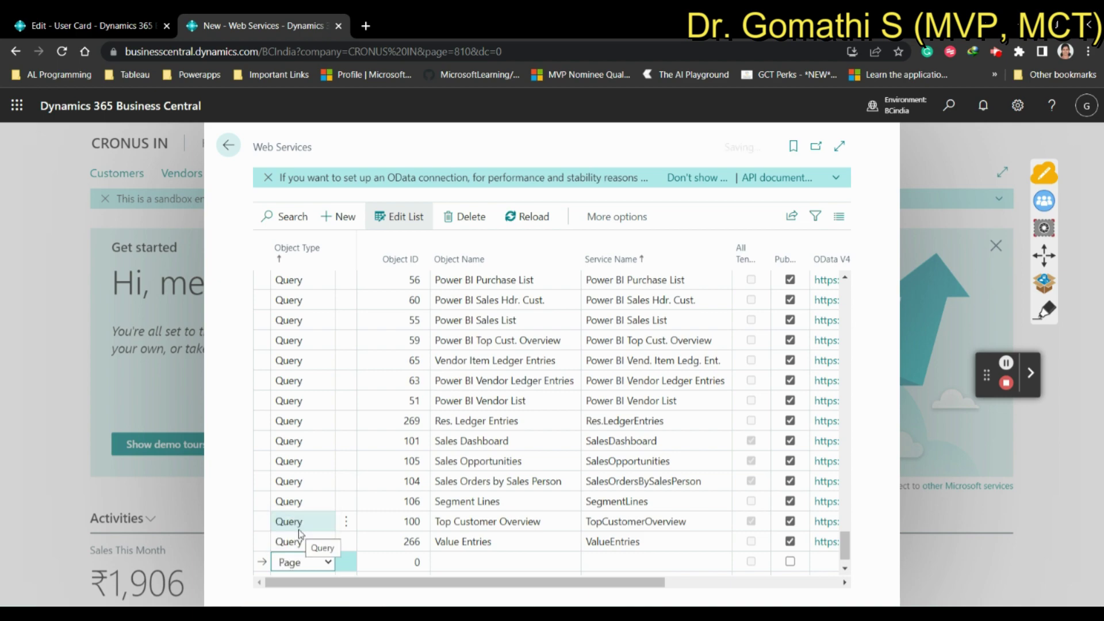
# Look through the available page objects for the new line and choose object ID 22, Customers.
pyautogui.click(422, 563)
pyautogui.click(421, 562)
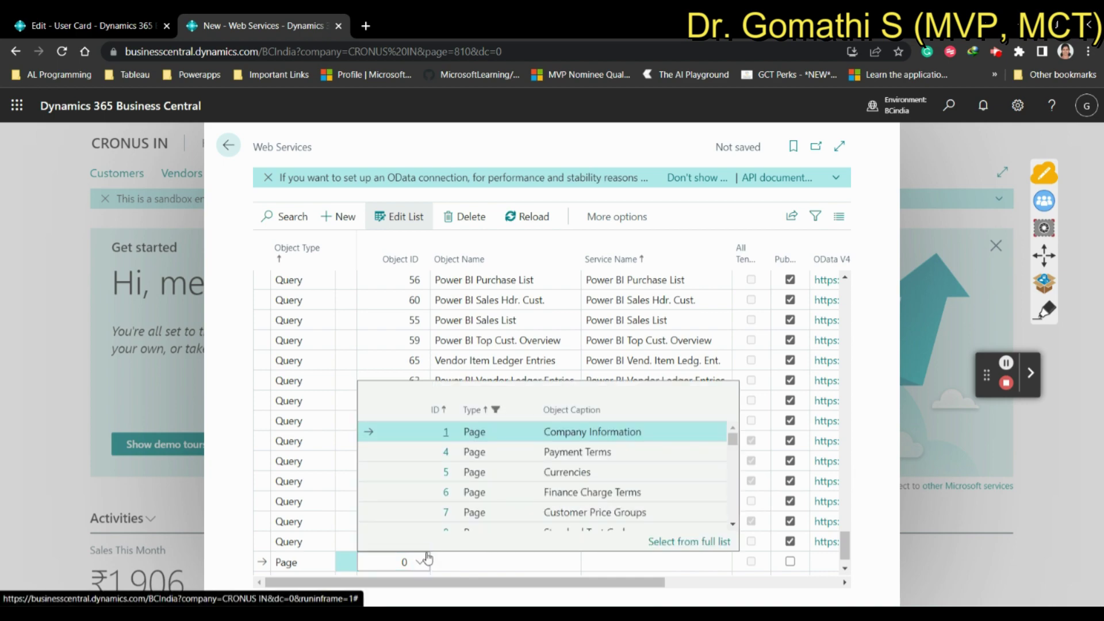
pyautogui.scroll(-10, 467, 449)
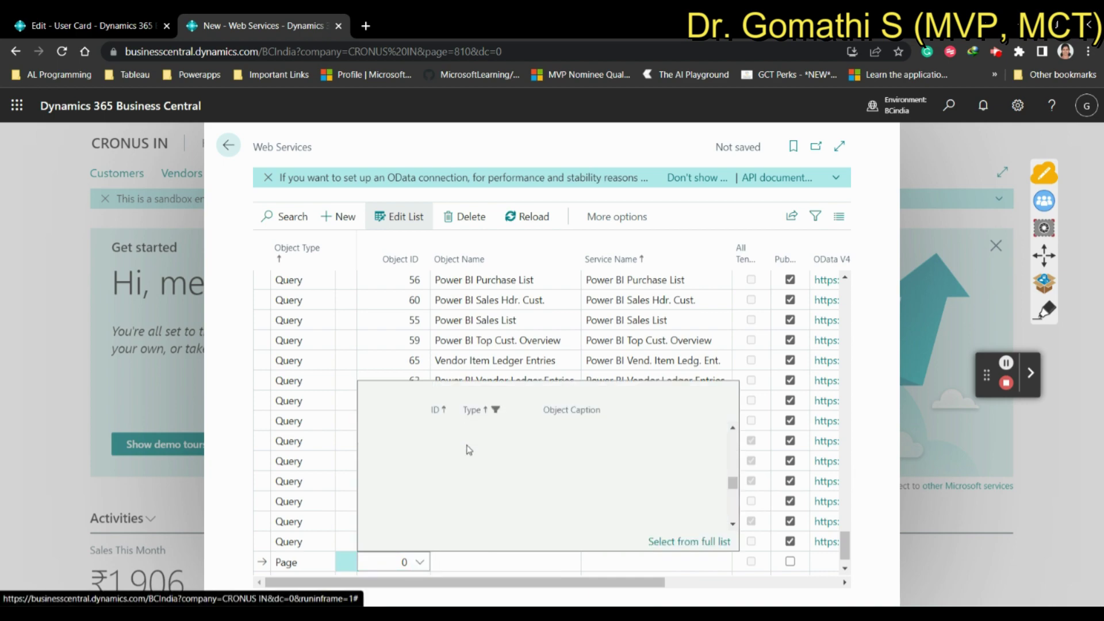
pyautogui.scroll(-15, 467, 449)
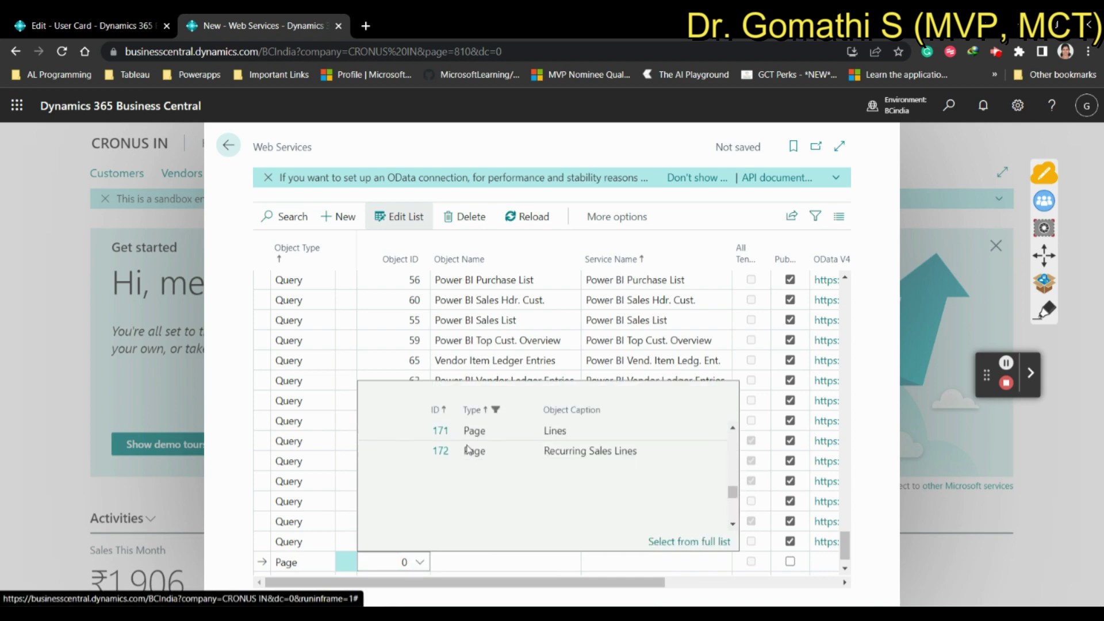
pyautogui.scroll(-10, 466, 449)
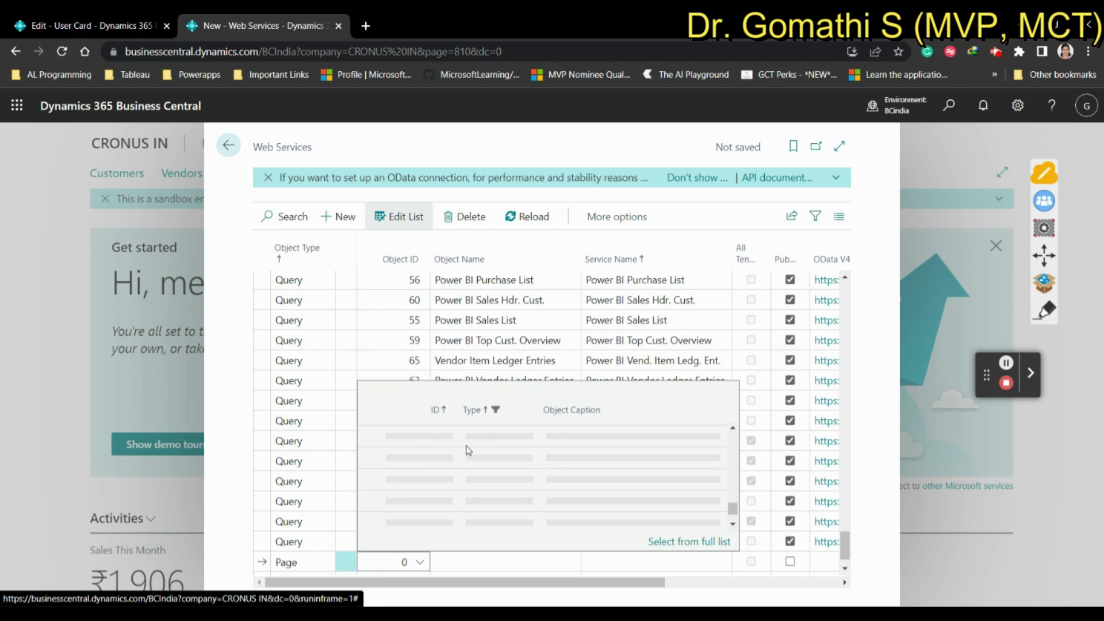
pyautogui.scroll(-5, 467, 448)
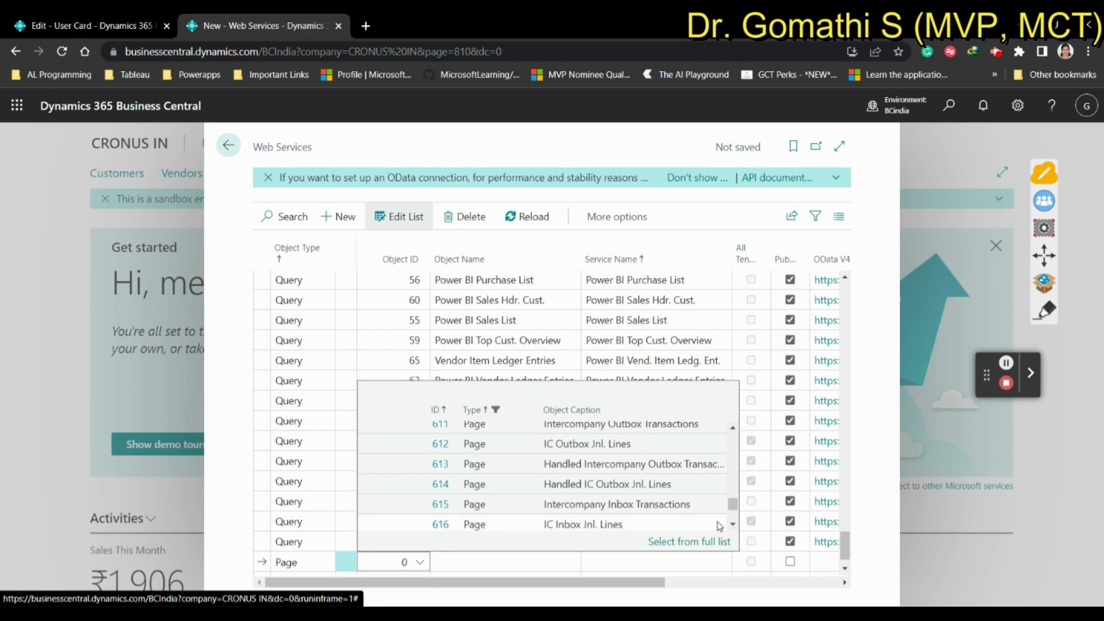
pyautogui.moveTo(732, 507); pyautogui.dragTo(729, 523)
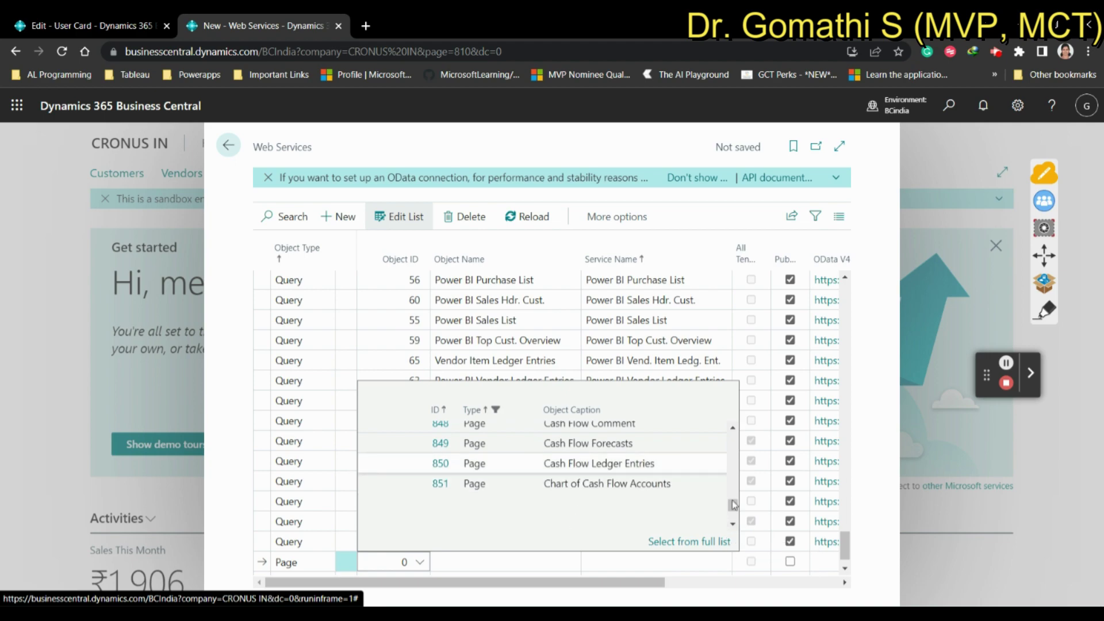
pyautogui.scroll(-2, 533, 478)
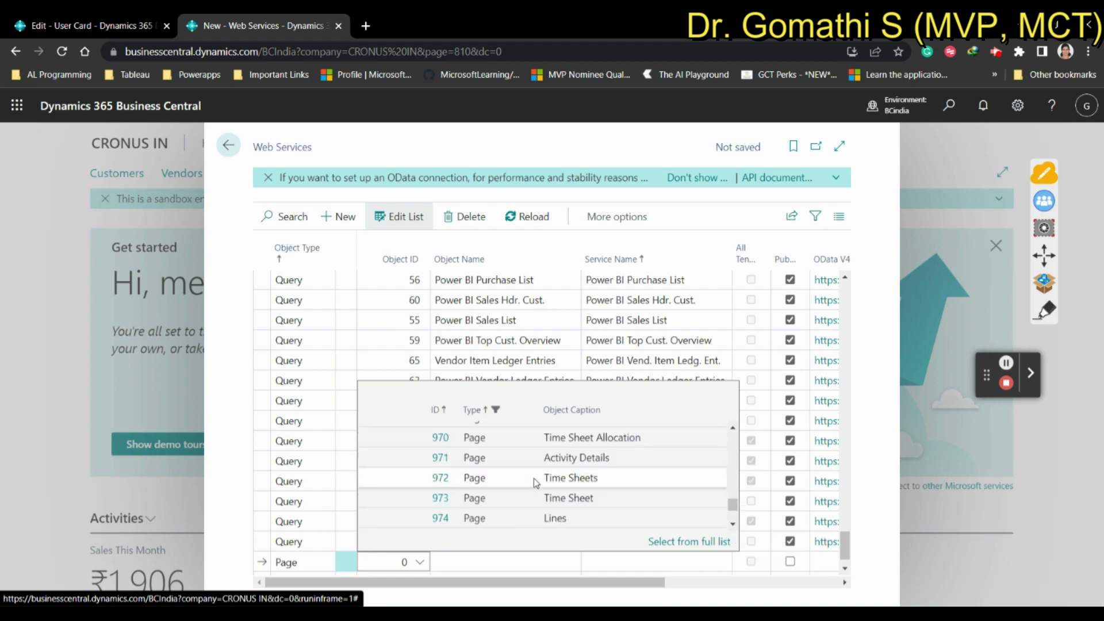
pyautogui.scroll(-3, 540, 492)
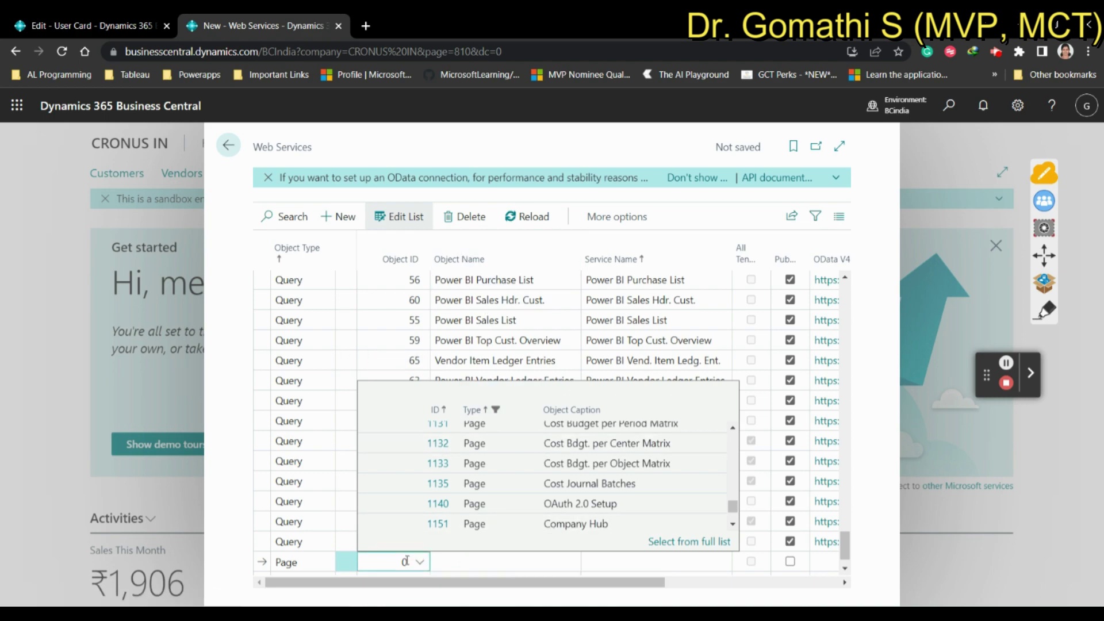
pyautogui.scroll(3, 473, 480)
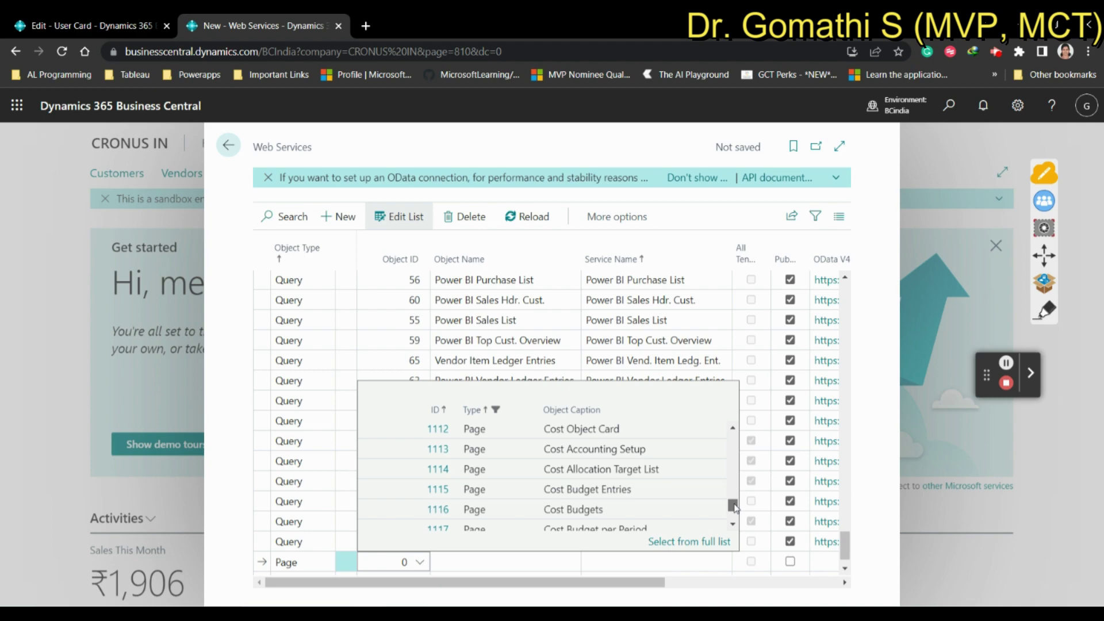
pyautogui.moveTo(732, 506); pyautogui.dragTo(733, 428)
pyautogui.scroll(-1, 588, 454)
pyautogui.scroll(-6, 588, 454)
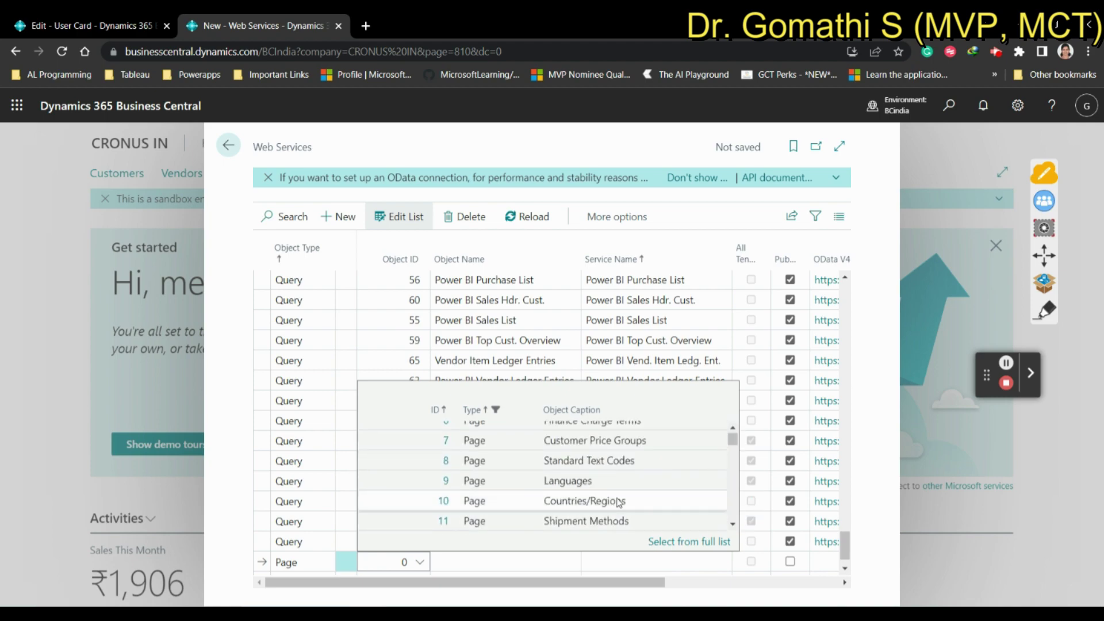
pyautogui.scroll(3, 624, 496)
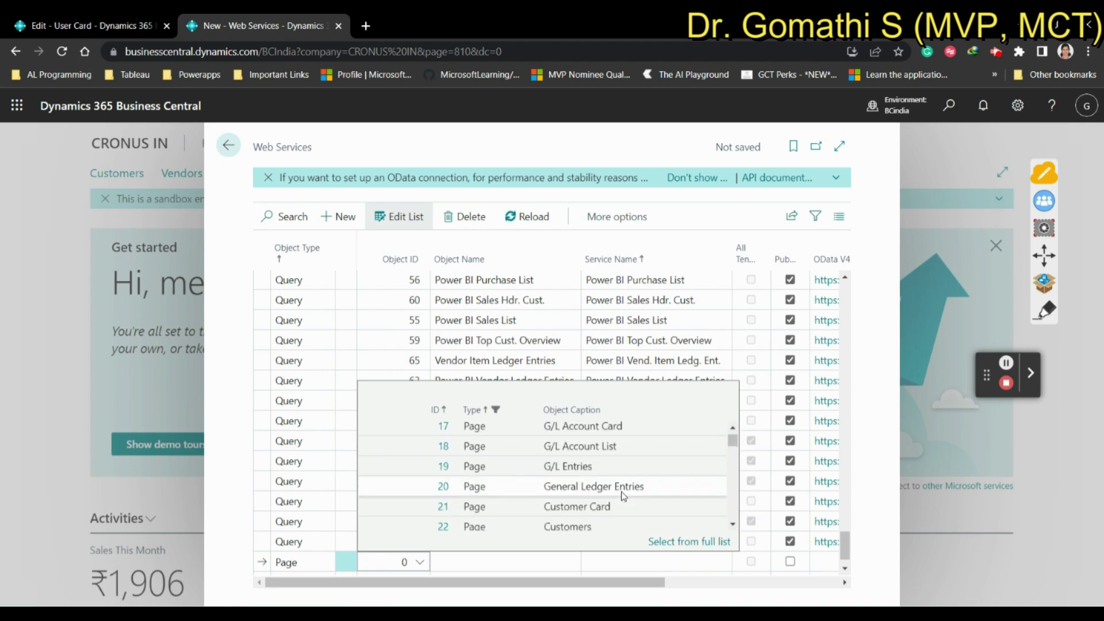
pyautogui.scroll(-2, 624, 496)
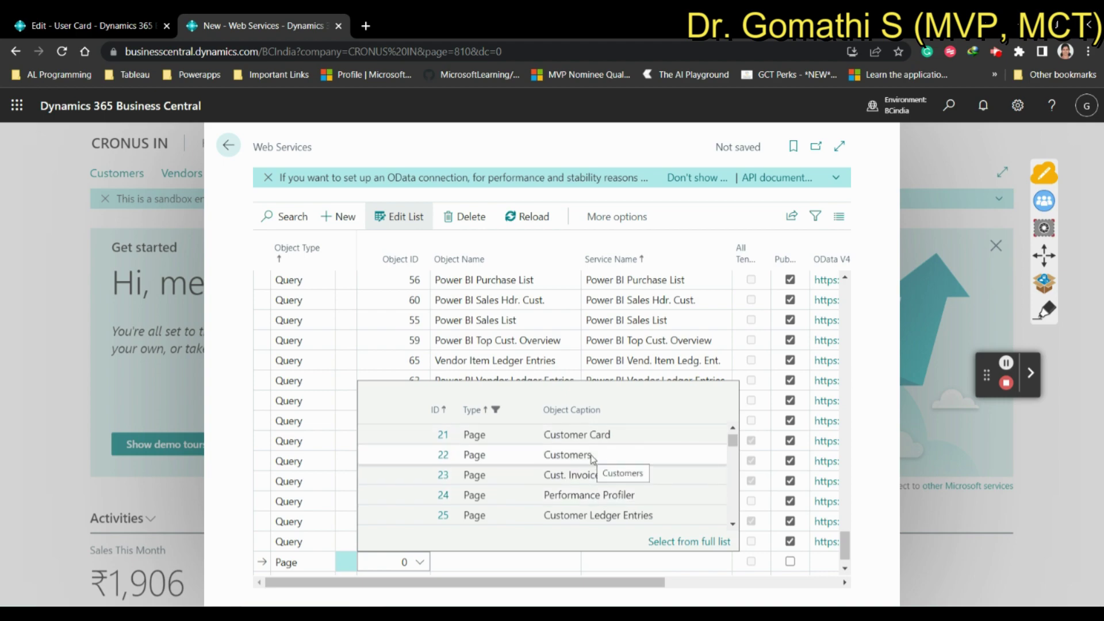
pyautogui.click(592, 457)
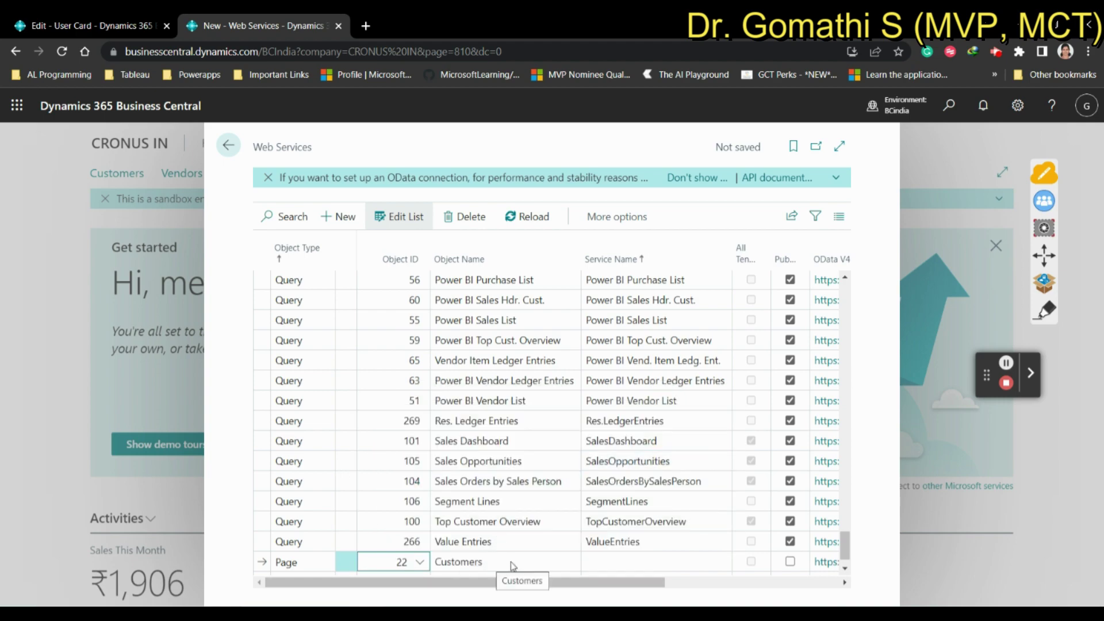
# Enter CustomerListData as the service name of the new Customers page line.
pyautogui.scroll(1, 601, 546)
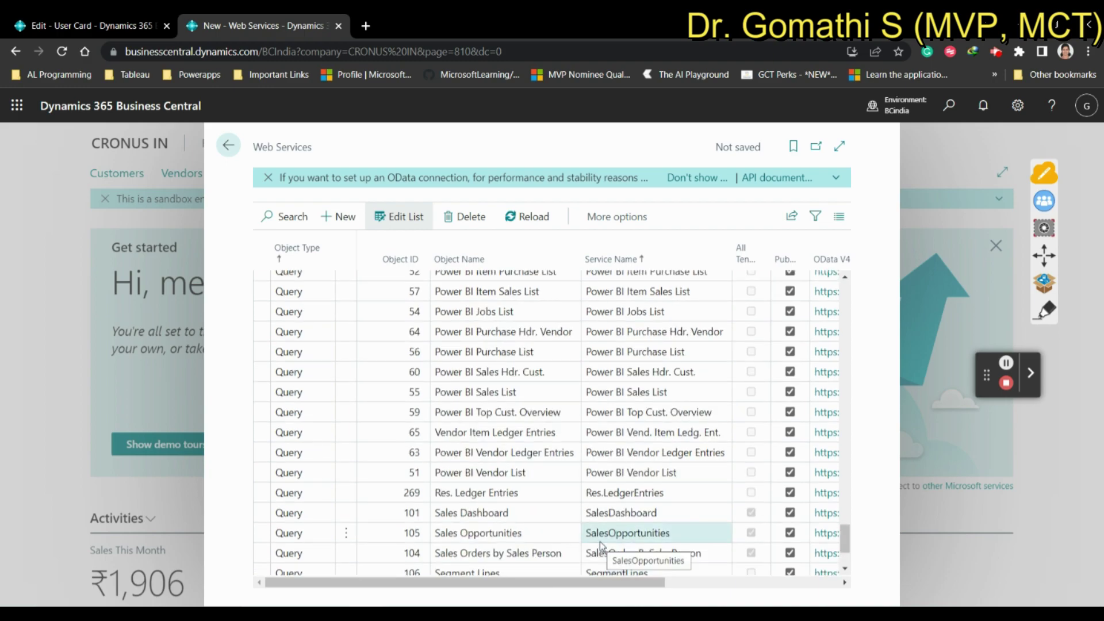
pyautogui.scroll(-2, 600, 546)
pyautogui.click(631, 522)
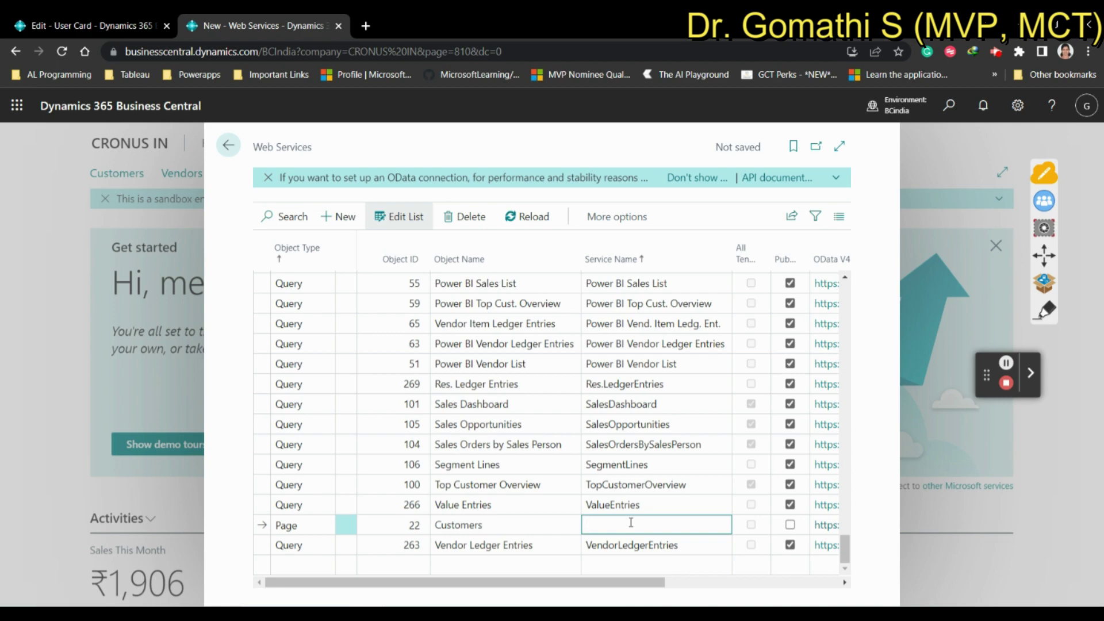
pyautogui.write('Customerdata')
pyautogui.press('BackSpace')
pyautogui.press('BackSpace')
pyautogui.press('BackSpace')
pyautogui.press('BackSpace')
pyautogui.write('Data')
pyautogui.click(631, 524)
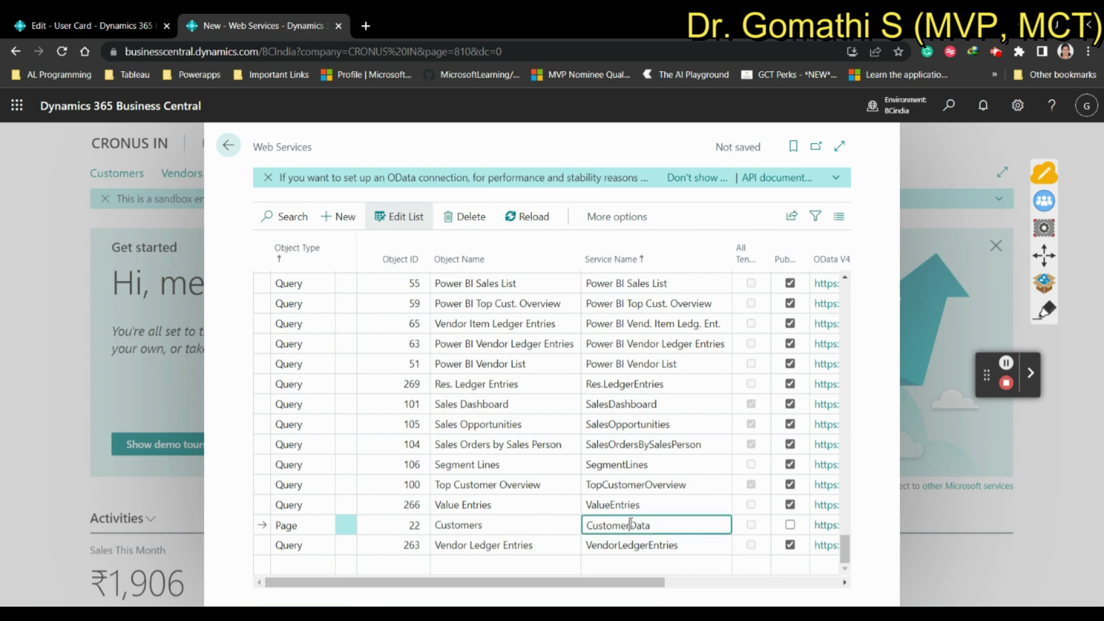
pyautogui.write('List')
pyautogui.press('Tab')
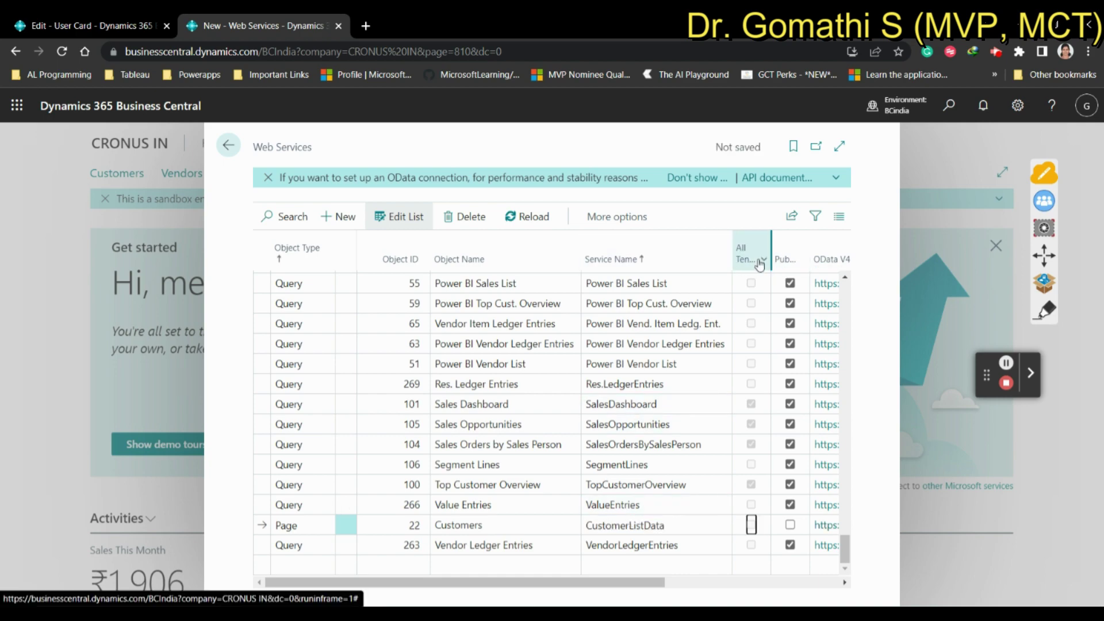
# Check the full All Tenants column heading, restore its width, and mark the CustomerListData web service as published.
pyautogui.moveTo(768, 245); pyautogui.dragTo(801, 246)
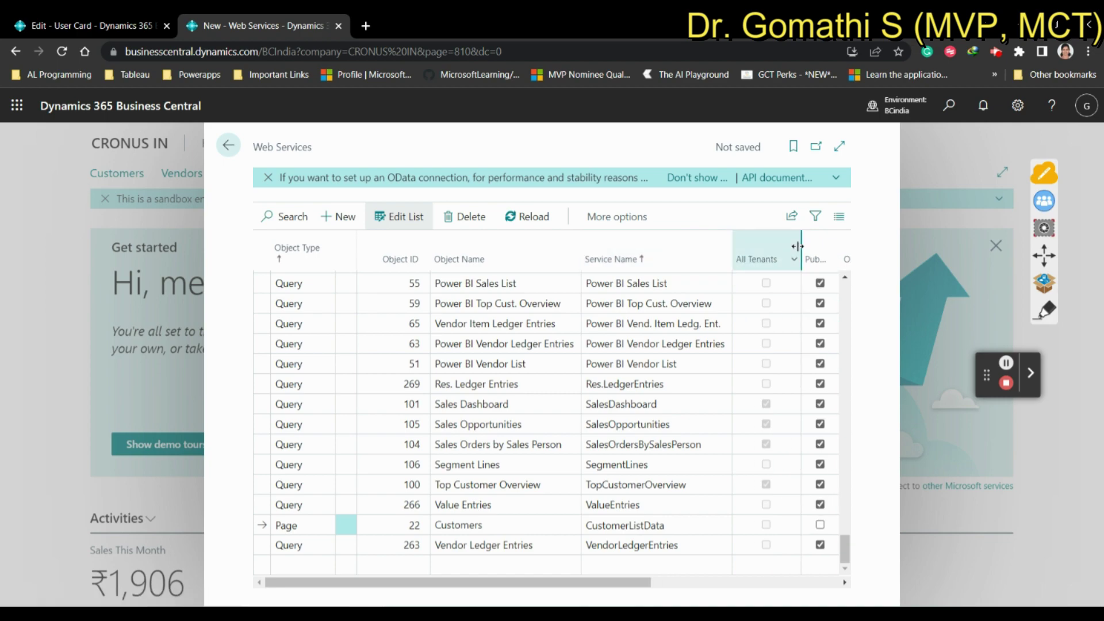
pyautogui.moveTo(801, 245); pyautogui.dragTo(748, 245)
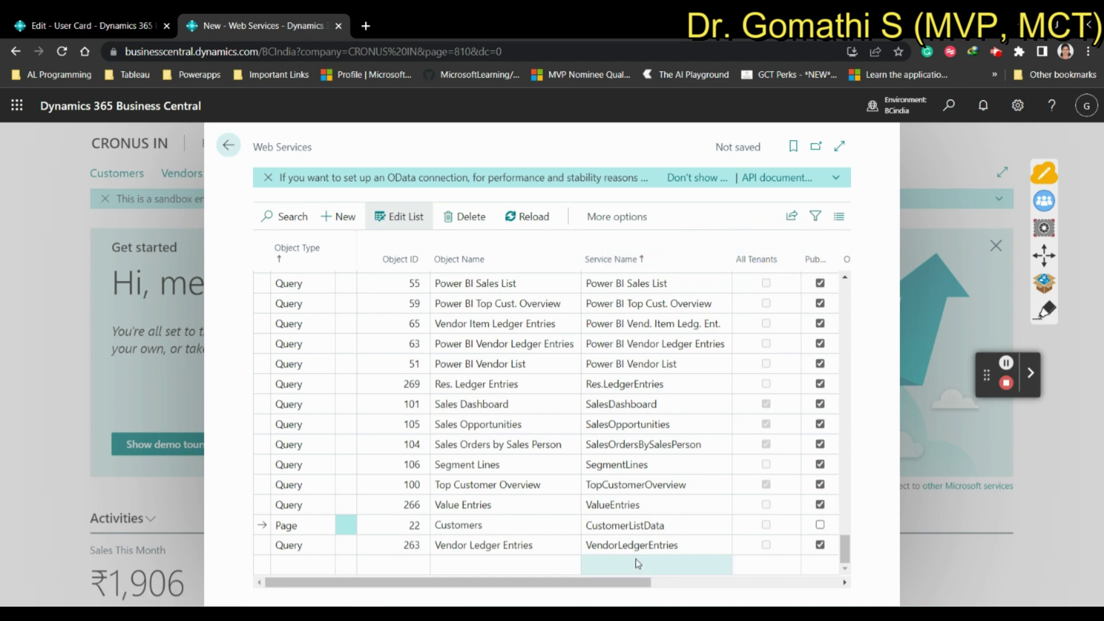
pyautogui.moveTo(615, 582); pyautogui.dragTo(692, 582)
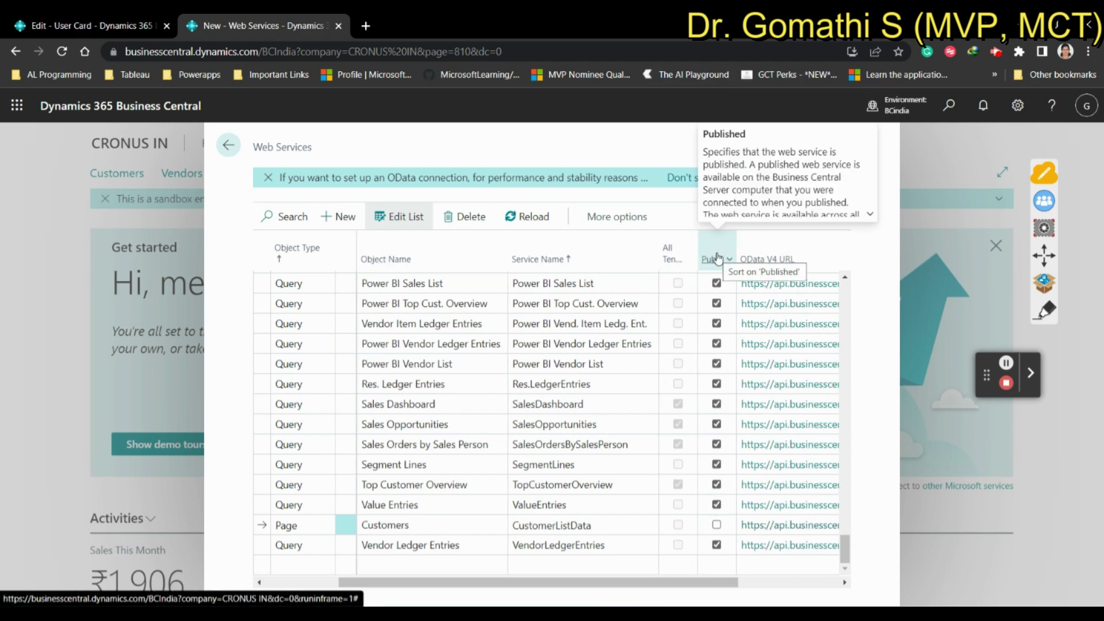
pyautogui.click(716, 525)
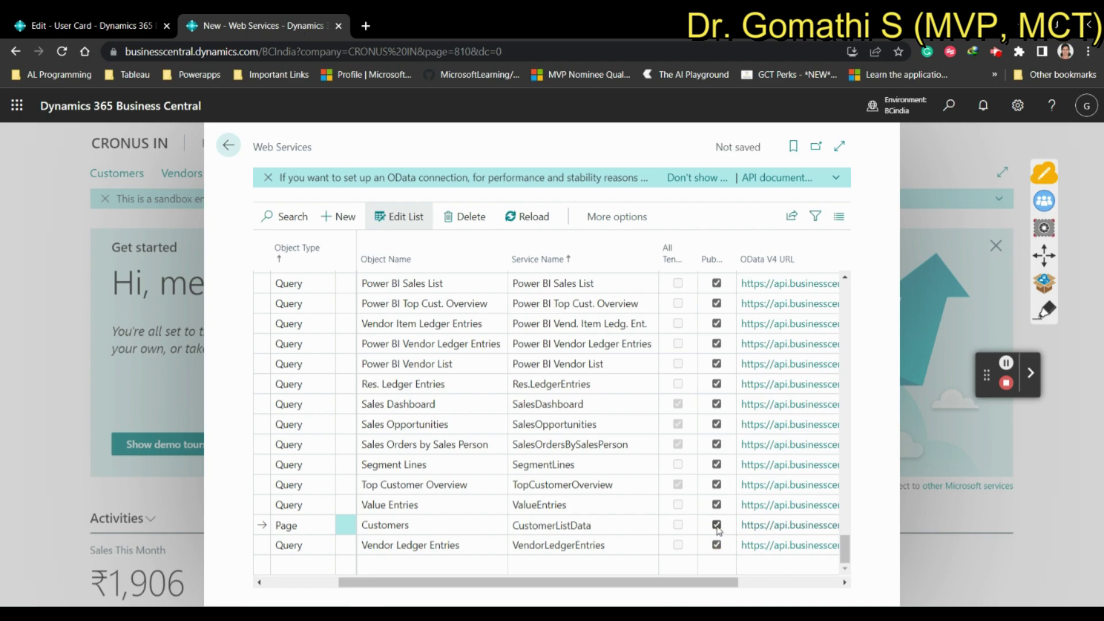
# Find the CustomerListData line in the Web Services list and open its OData V4 URL.
pyautogui.click(659, 581)
pyautogui.moveTo(678, 584); pyautogui.dragTo(756, 582)
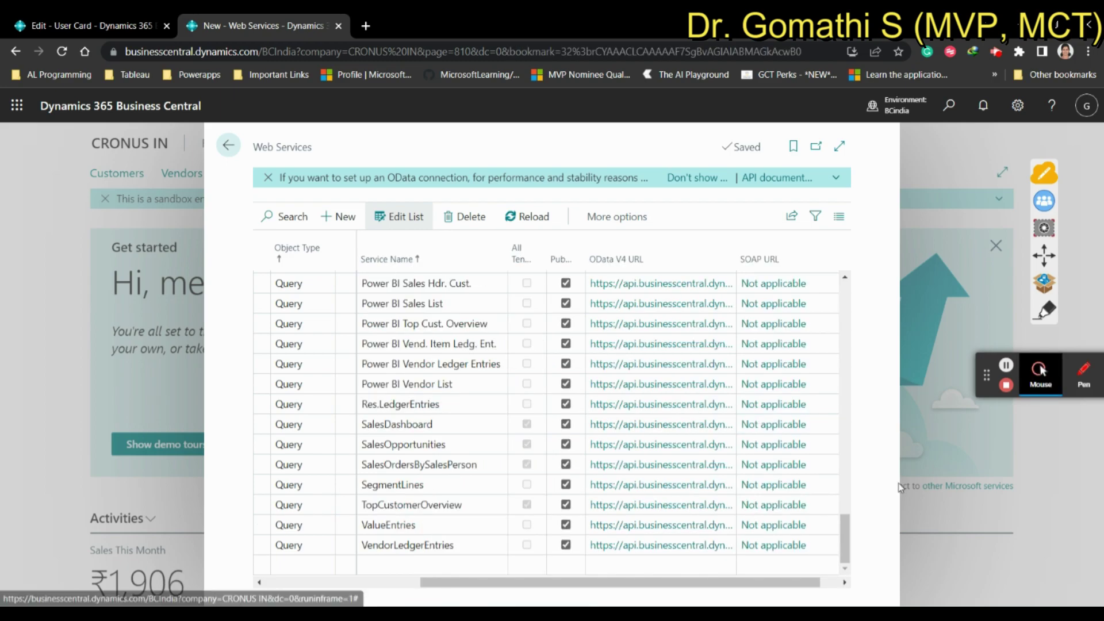
pyautogui.scroll(10, 837, 432)
pyautogui.scroll(15, 837, 432)
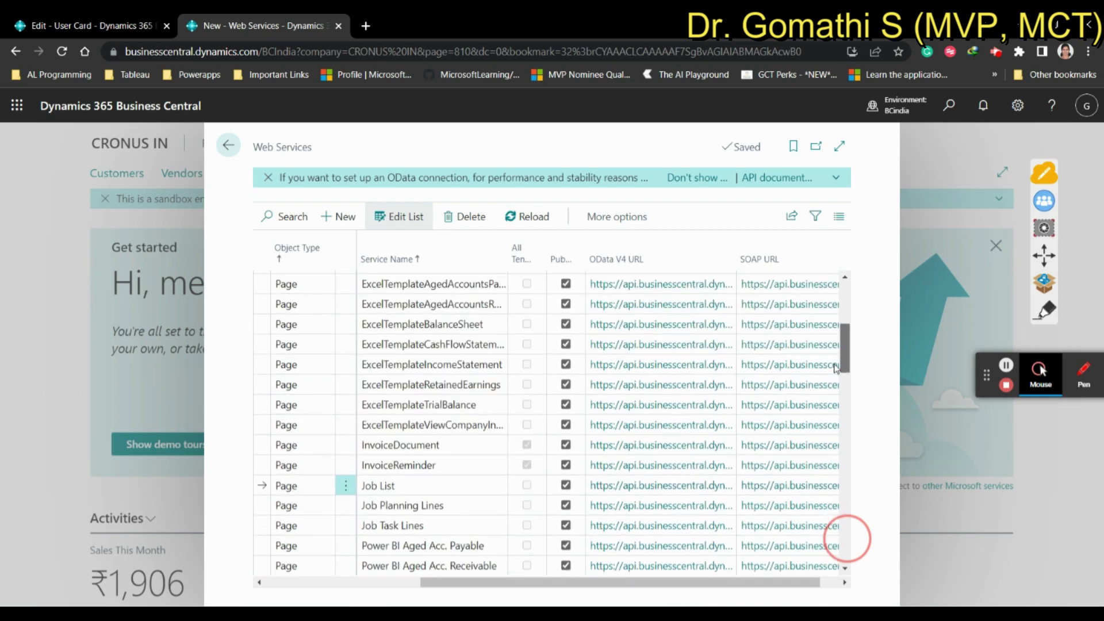
pyautogui.scroll(5, 835, 368)
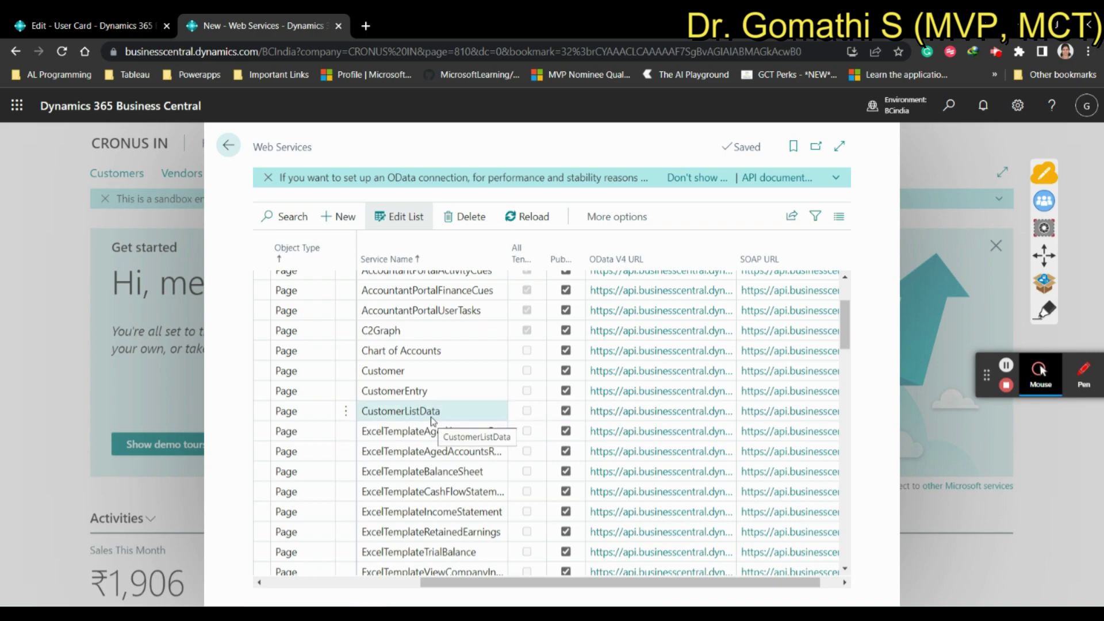
pyautogui.click(670, 411)
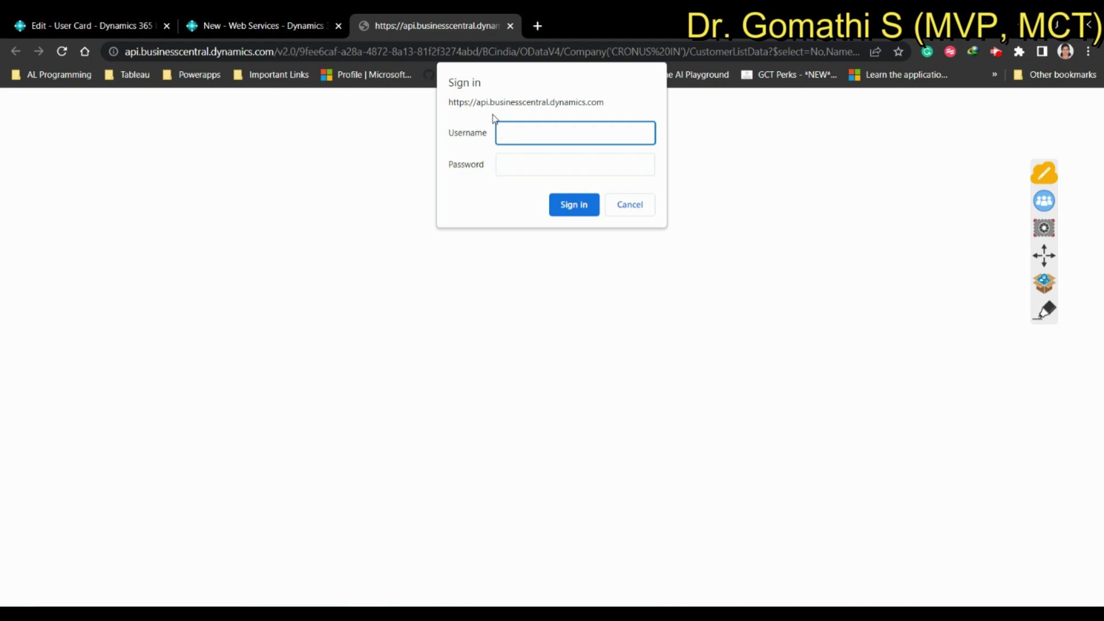
# Sign in to the OData service with the user name from the user card and its web service access key as the password.
pyautogui.write('GMS')
pyautogui.click(553, 165)
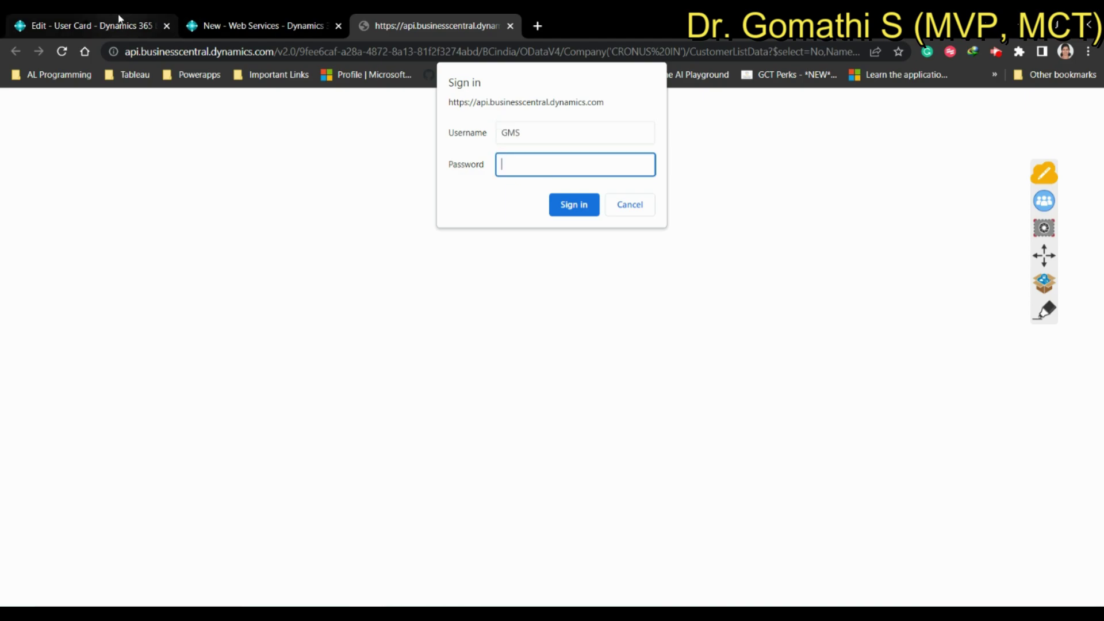
pyautogui.click(113, 20)
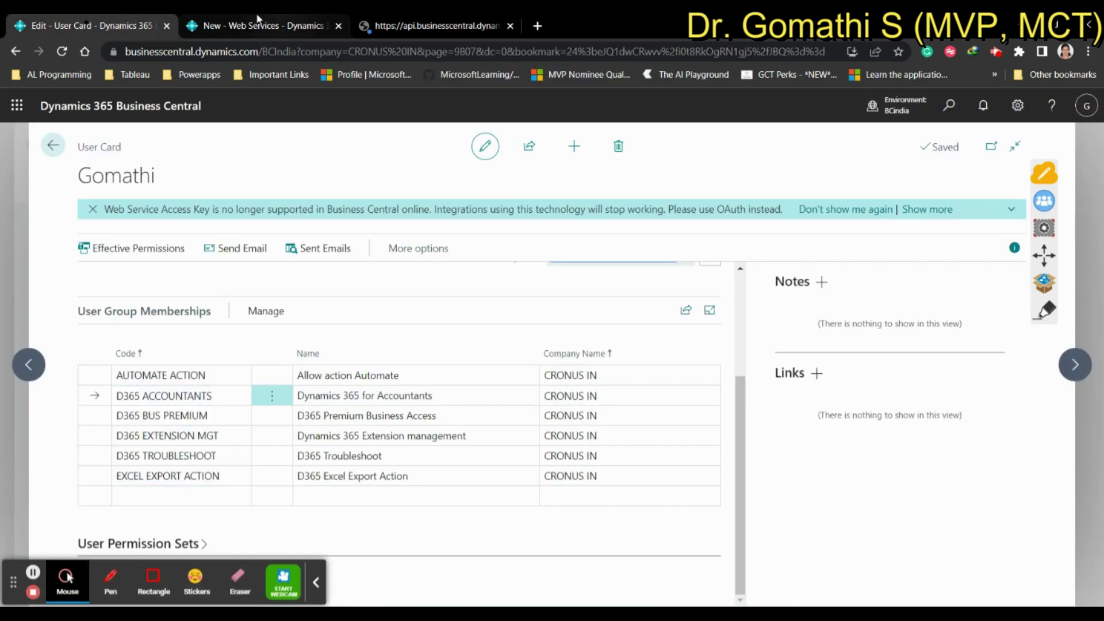
pyautogui.scroll(3, 638, 389)
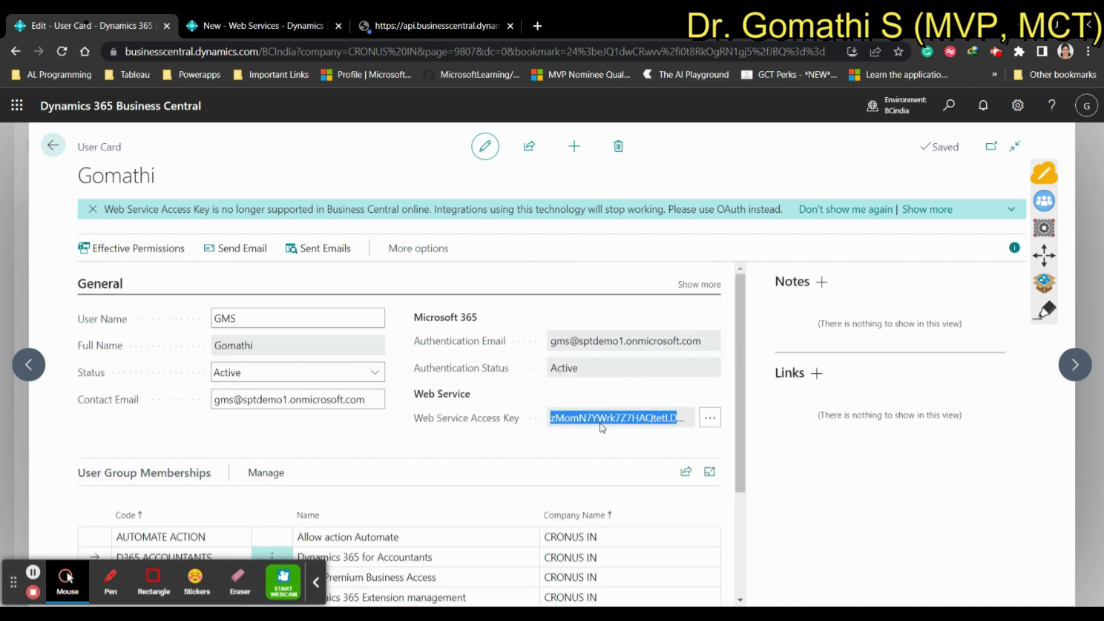
pyautogui.click(436, 25)
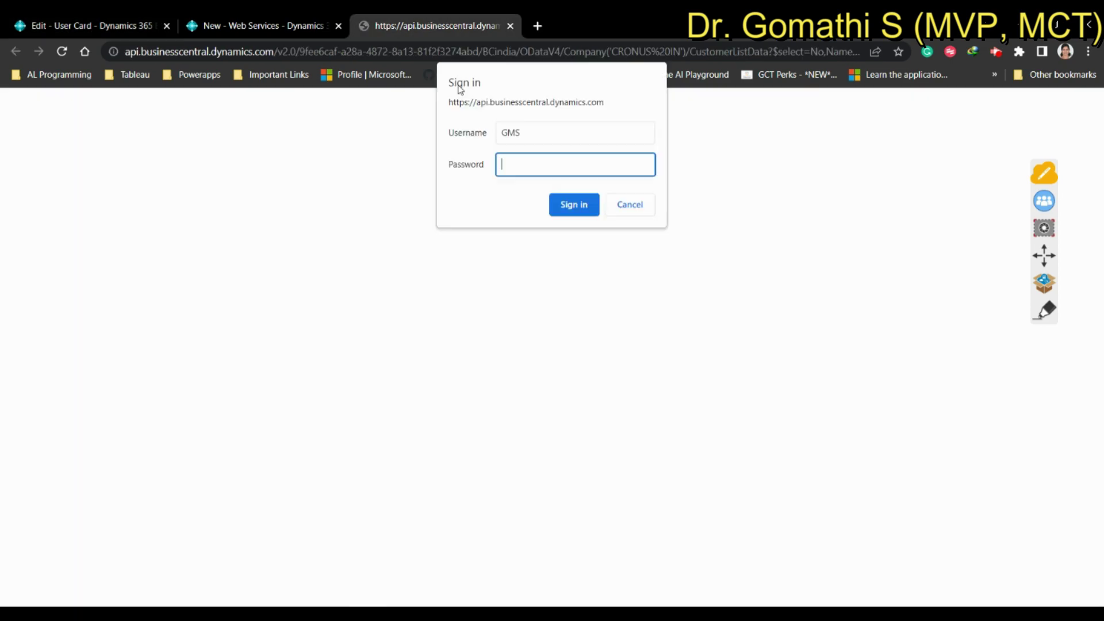
pyautogui.hotkey('ctrl', 'v')
pyautogui.click(579, 210)
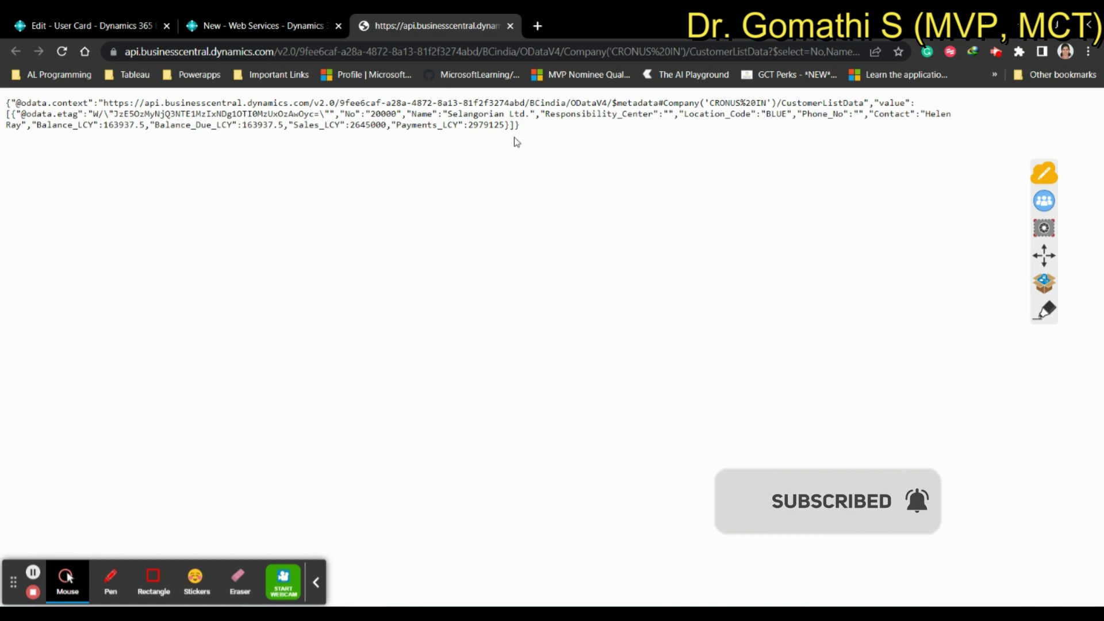
# Examine the returned customer record in the OData response, checking its fields through to the Payments_LCY value.
pyautogui.moveTo(143, 116); pyautogui.dragTo(657, 129)
pyautogui.click(657, 130)
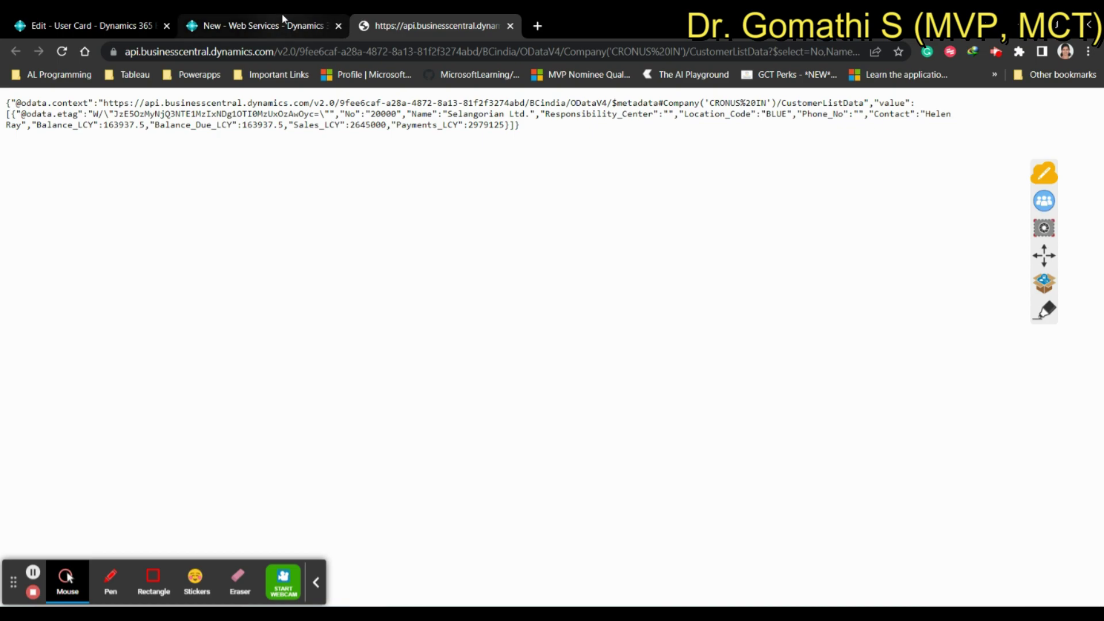
pyautogui.click(259, 25)
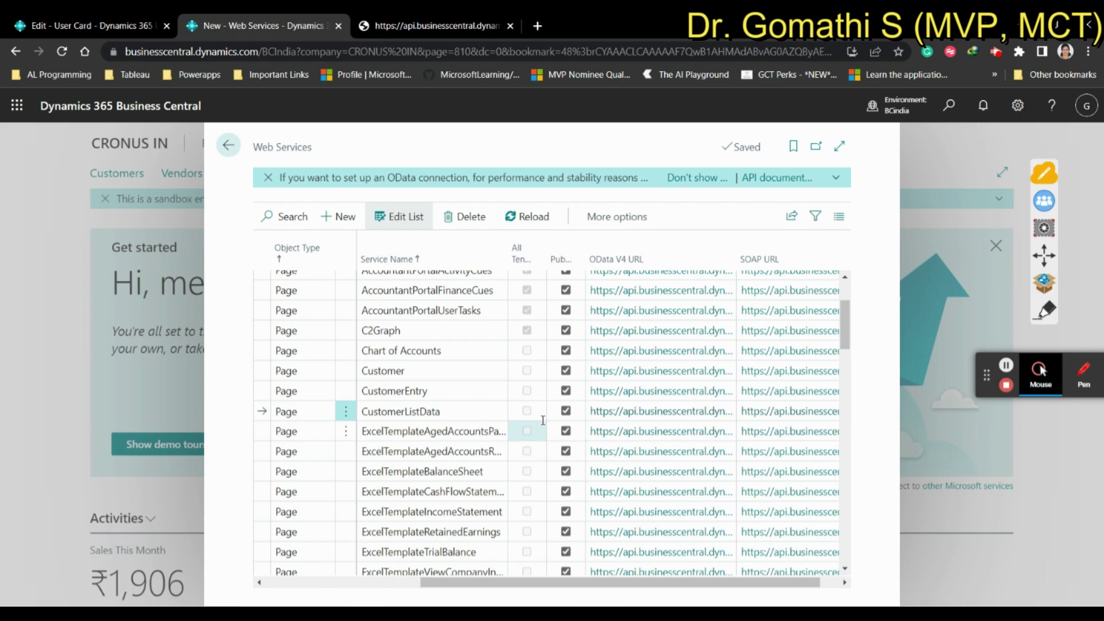
pyautogui.click(432, 25)
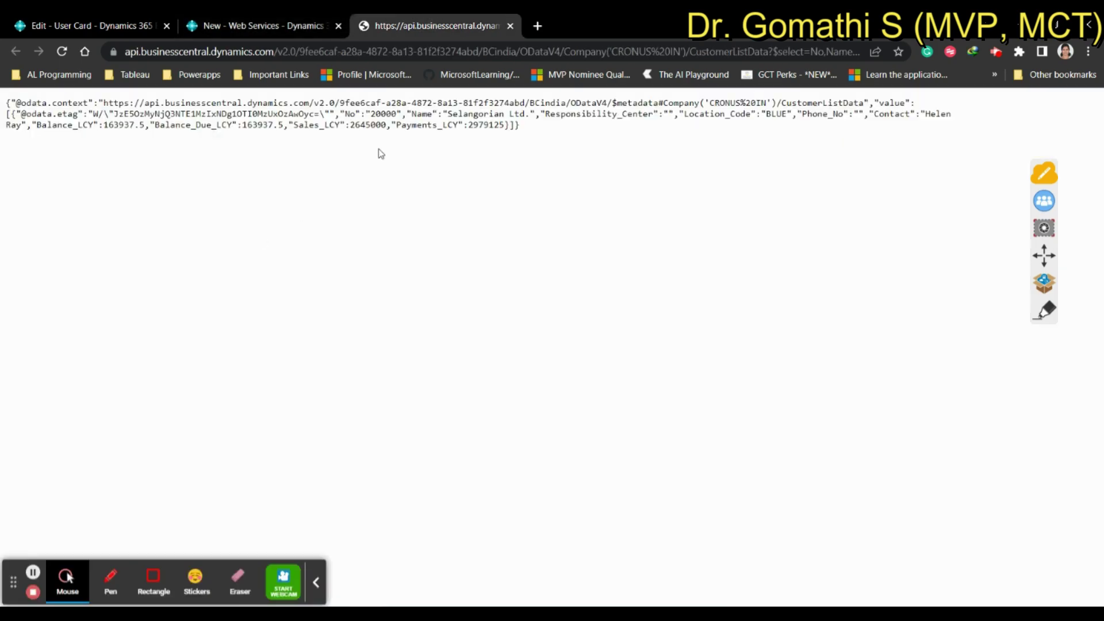
pyautogui.moveTo(396, 124); pyautogui.dragTo(512, 138)
pyautogui.click(505, 162)
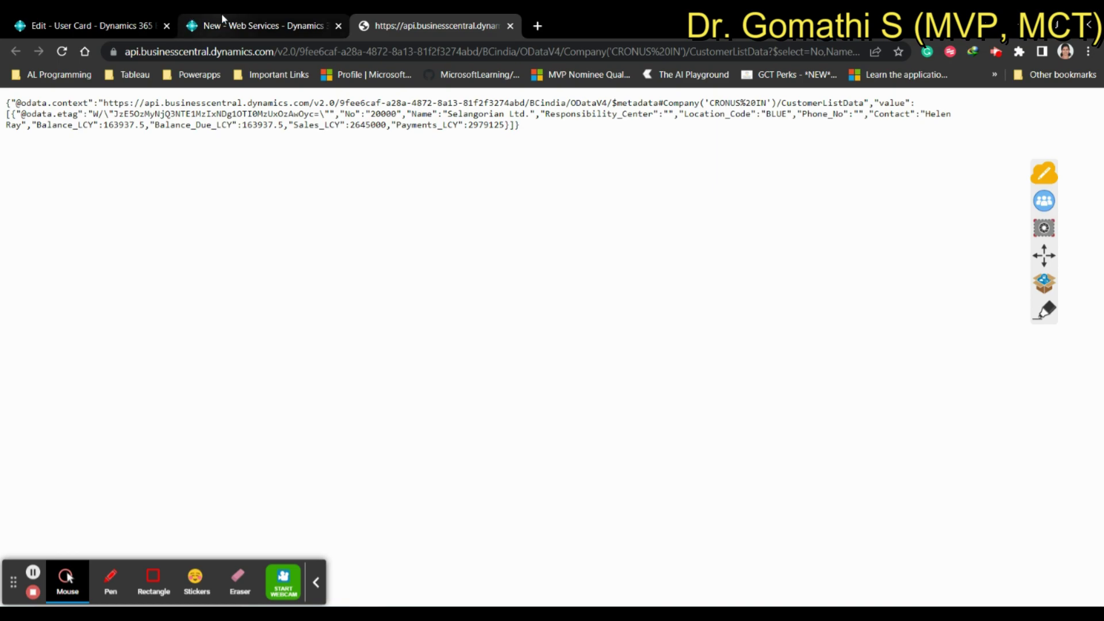
# Compare the OData response's full address with the CustomerListData line and its OData V4 URL in Web Services.
pyautogui.click(222, 18)
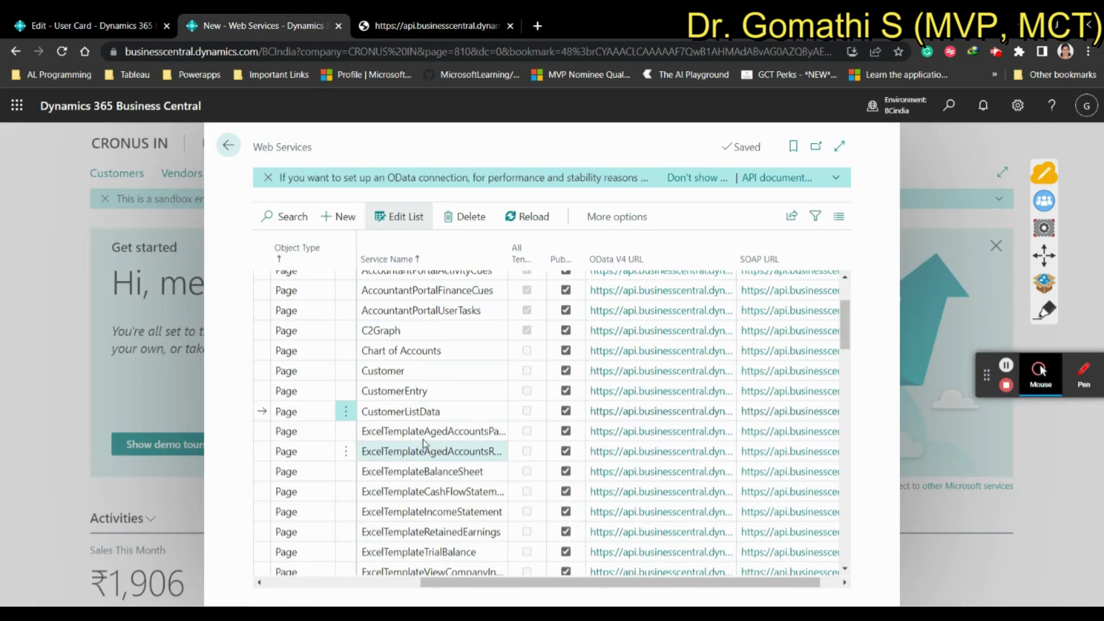
pyautogui.click(437, 25)
pyautogui.click(458, 52)
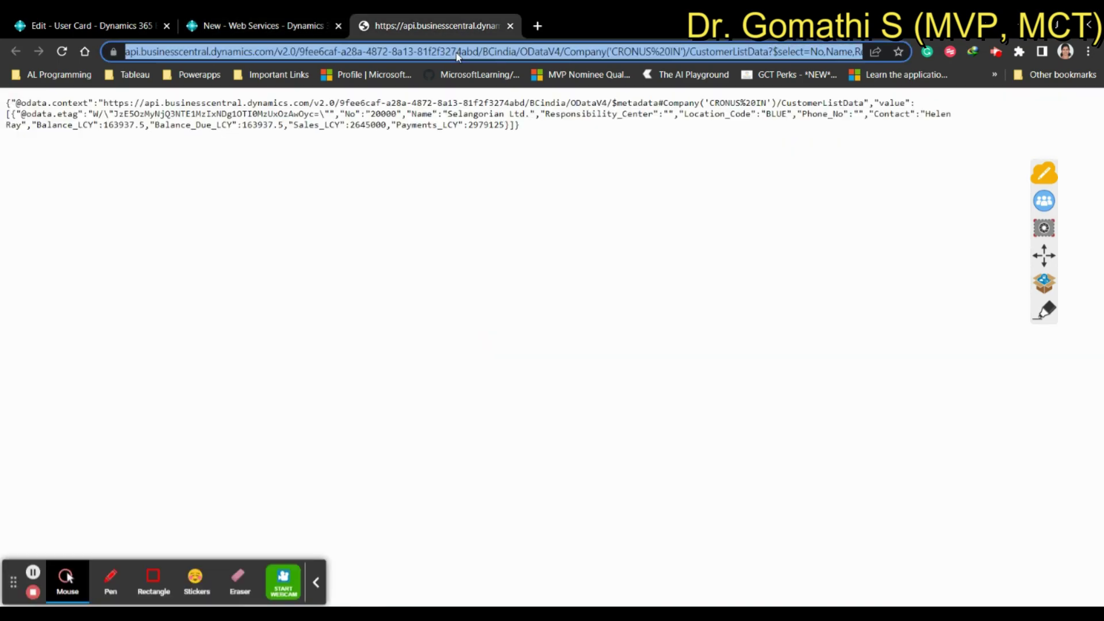
pyautogui.click(260, 18)
pyautogui.hotkey('ctrl', 'Tab')
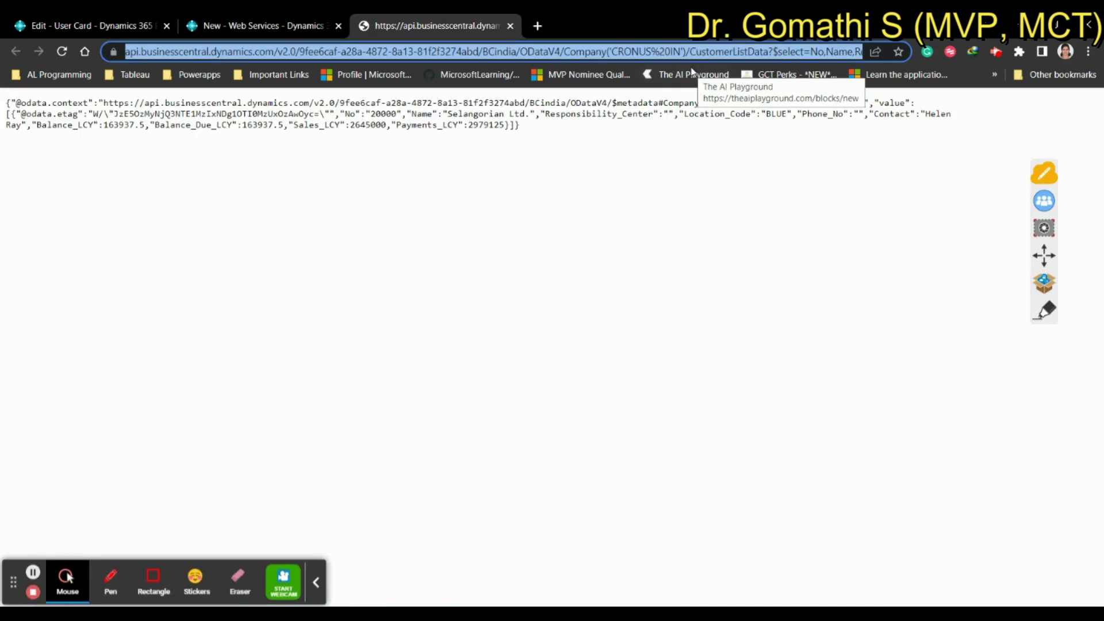
pyautogui.click(253, 25)
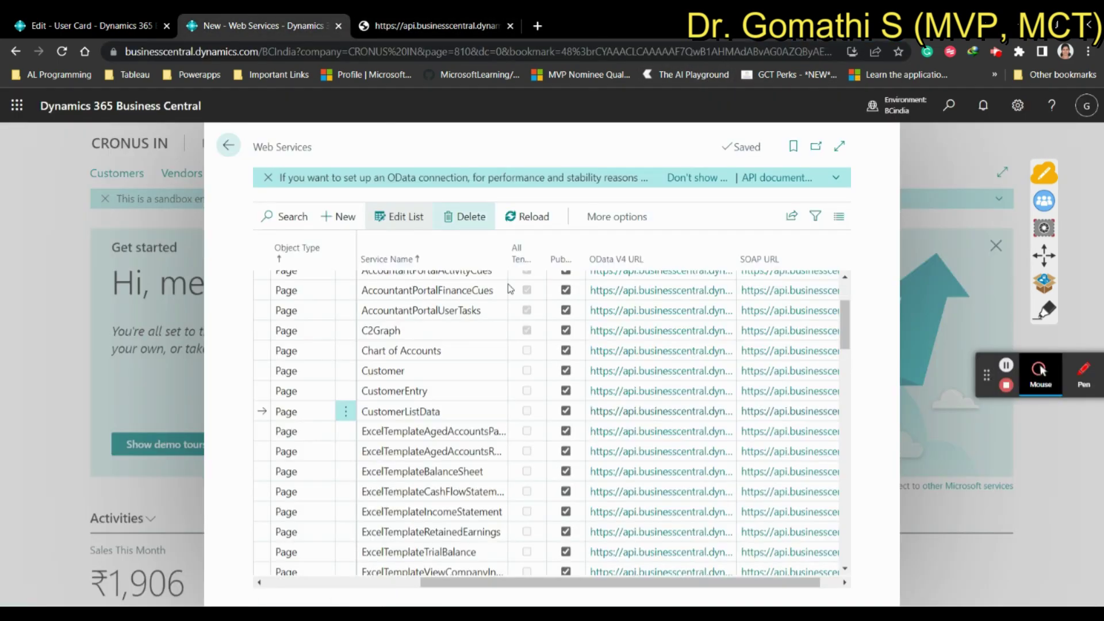
pyautogui.click(635, 411)
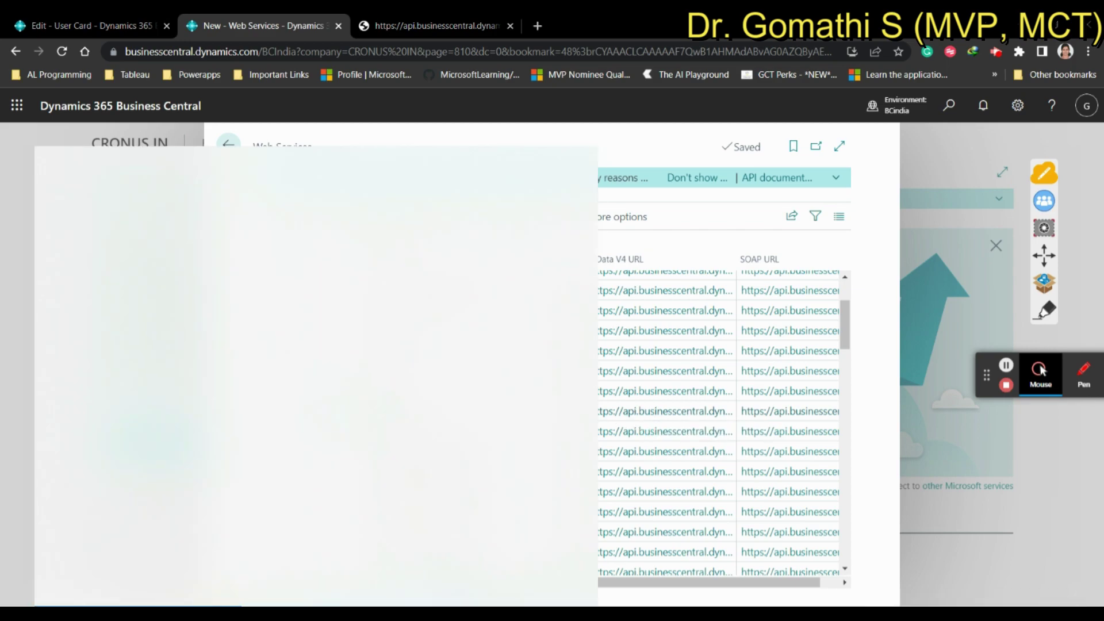
# Open Excel and create a blank workbook.
pyautogui.write('excel')
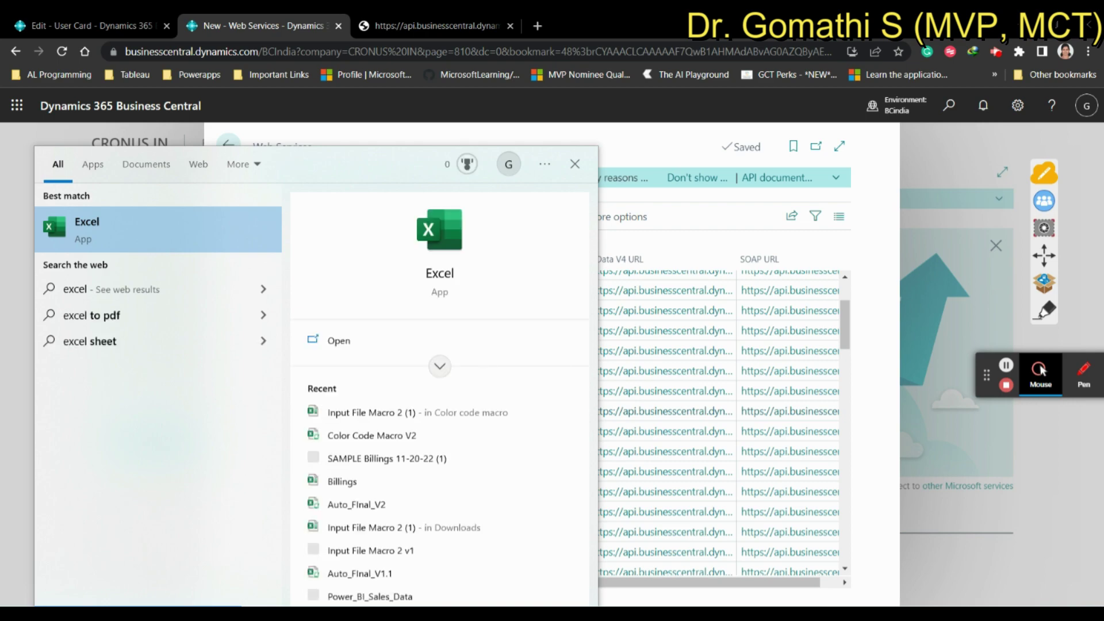
pyautogui.press('Return')
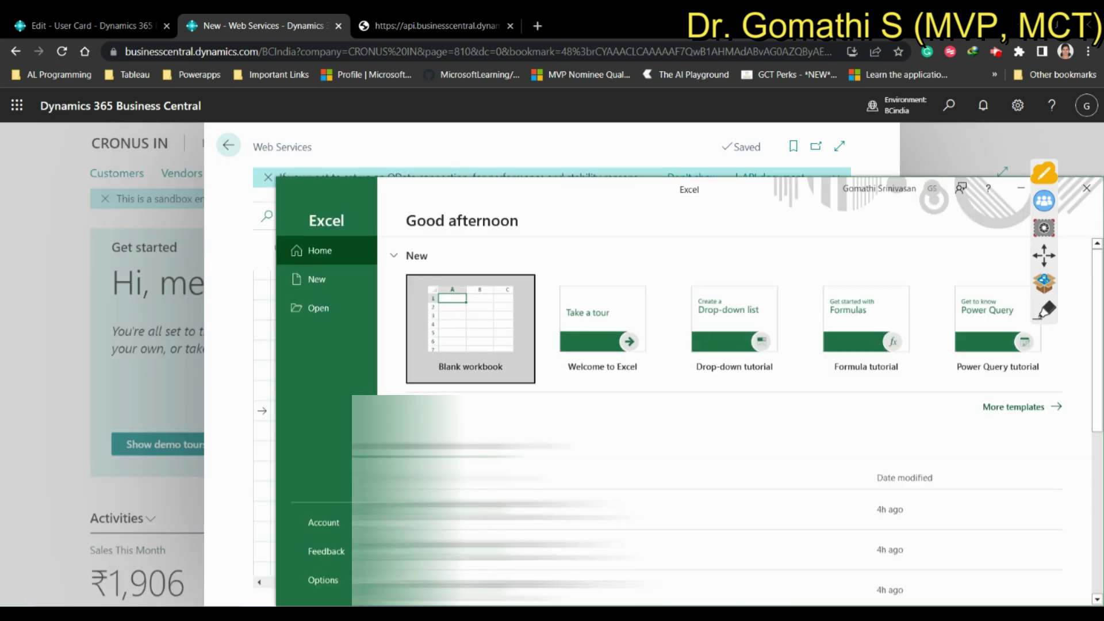
pyautogui.click(507, 335)
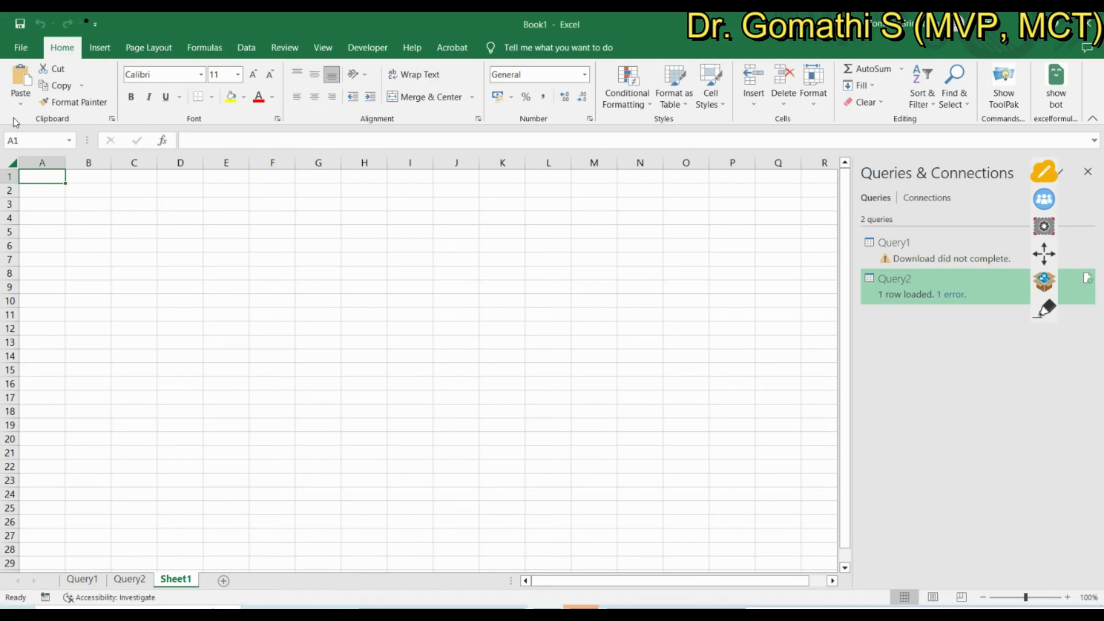
# Start a data import from an OData feed in the new workbook.
pyautogui.click(246, 47)
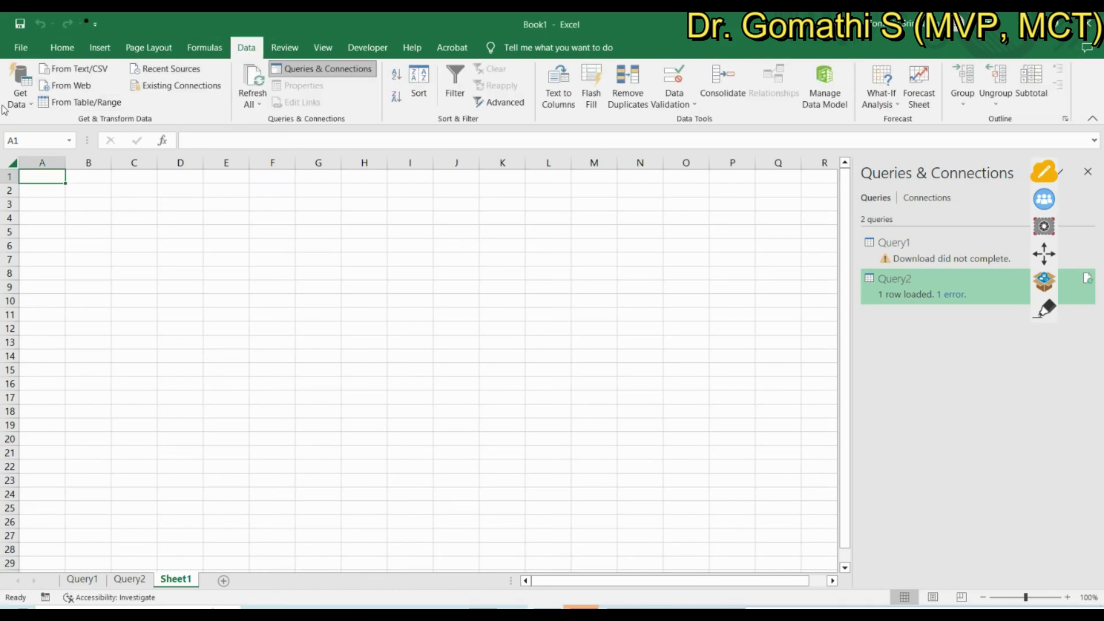
pyautogui.click(21, 100)
pyautogui.moveTo(43, 191)
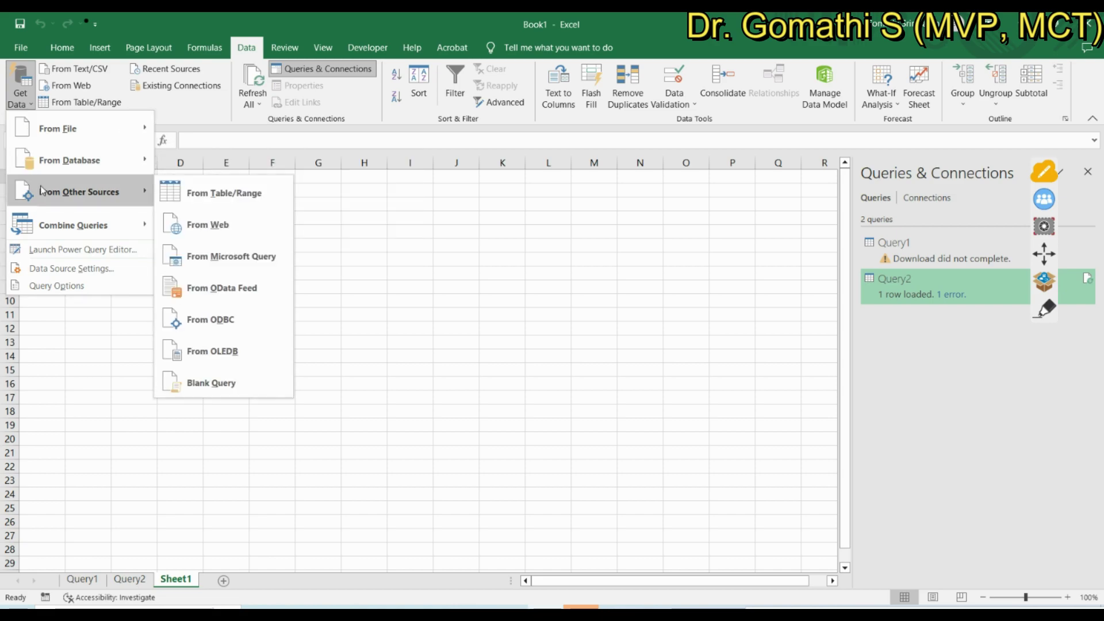
pyautogui.click(227, 288)
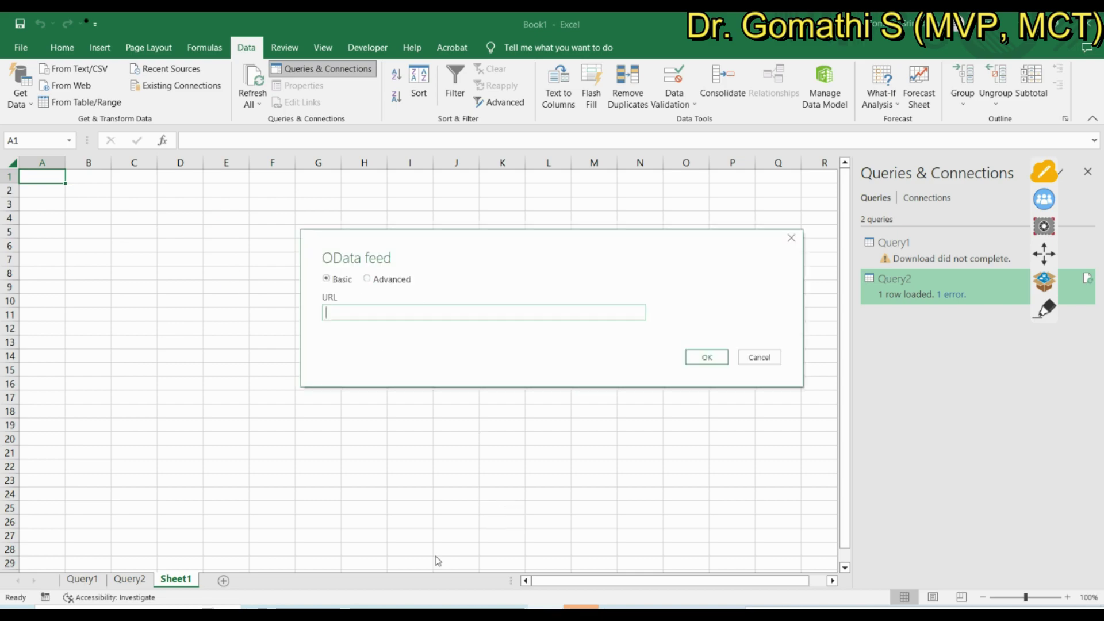
# Copy the full CustomerListData request address from the browser and paste it as the OData feed URL in Excel.
pyautogui.moveTo(369, 610)
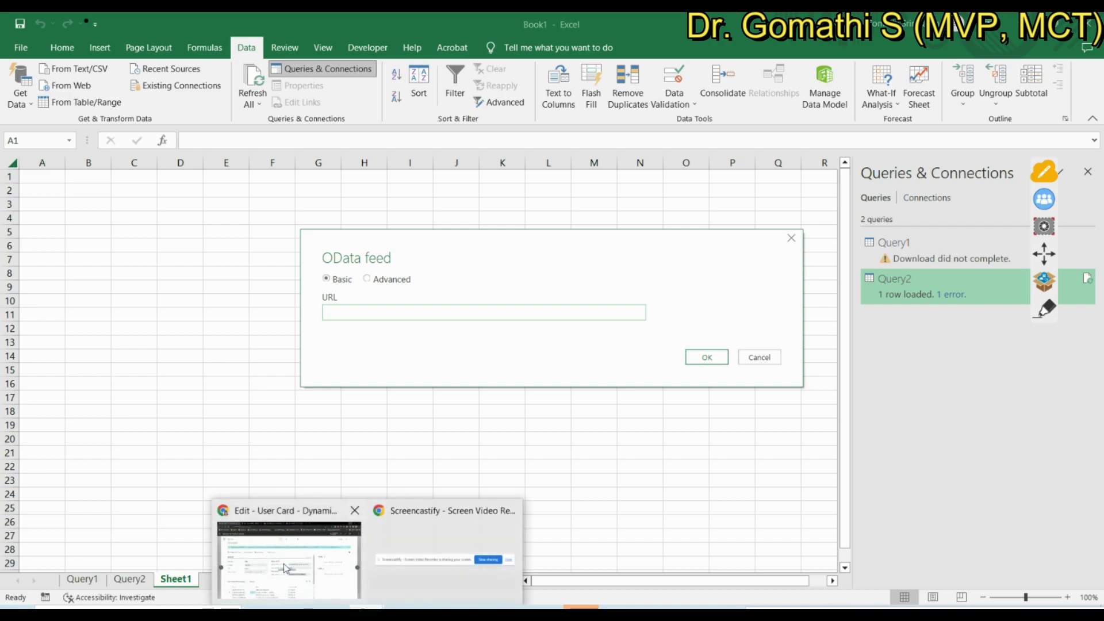
pyautogui.click(290, 549)
pyautogui.click(522, 19)
pyautogui.click(487, 50)
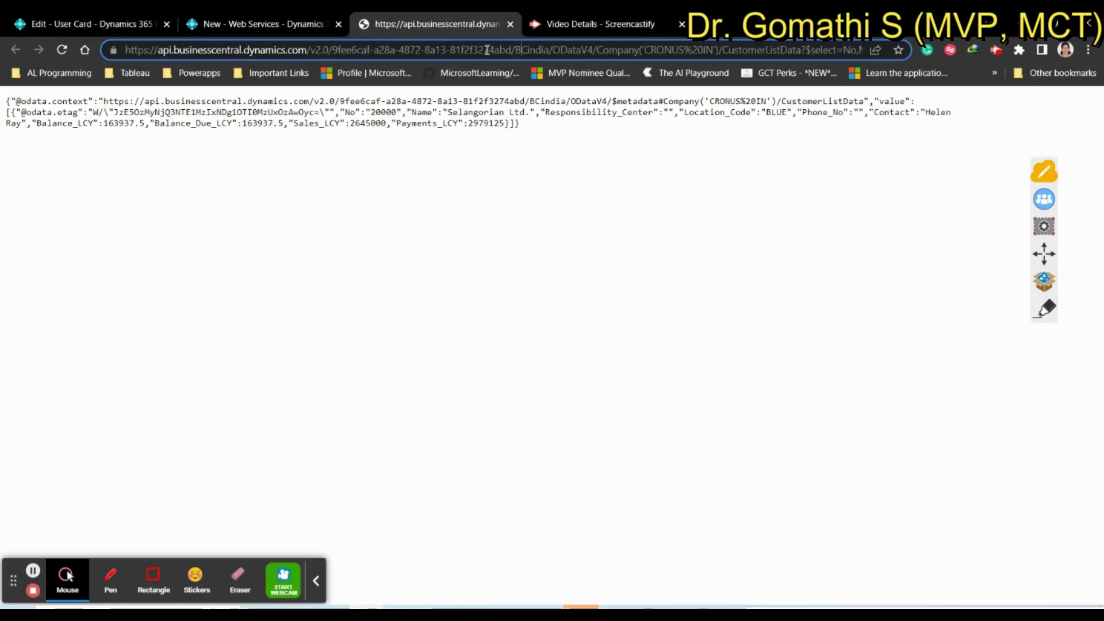
pyautogui.click(485, 49)
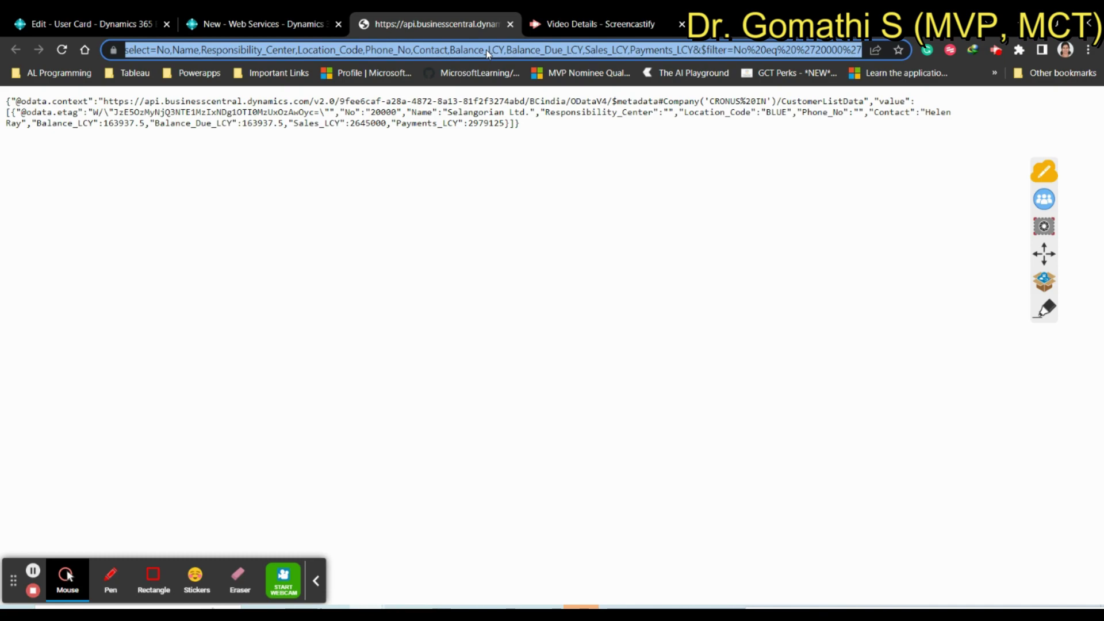
pyautogui.hotkey('alt', 'Tab')
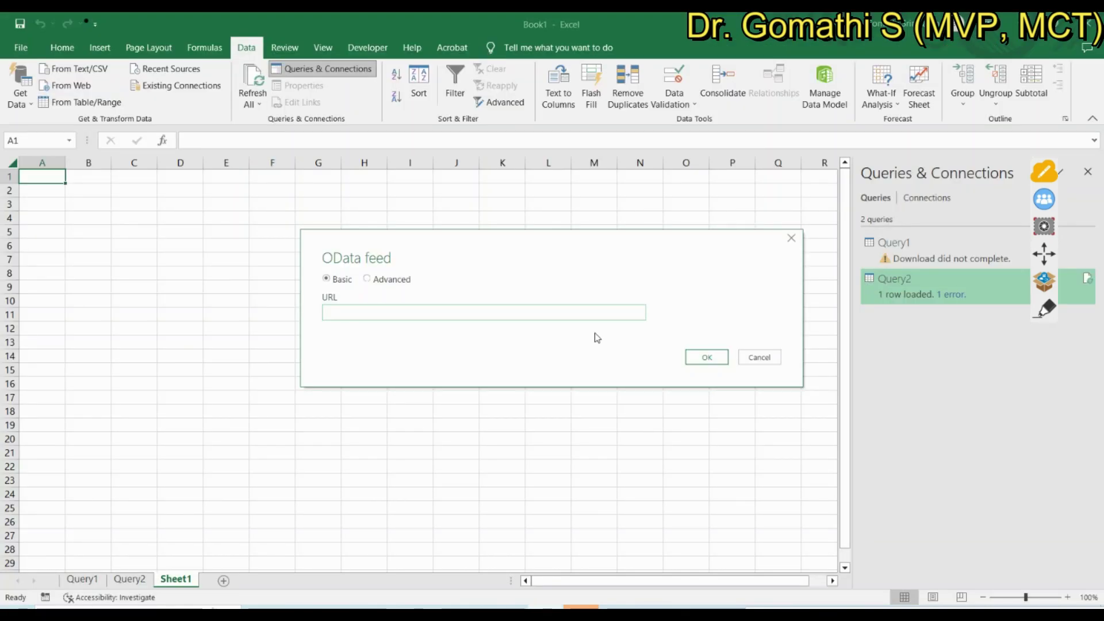
pyautogui.hotkey('ctrl', 'v')
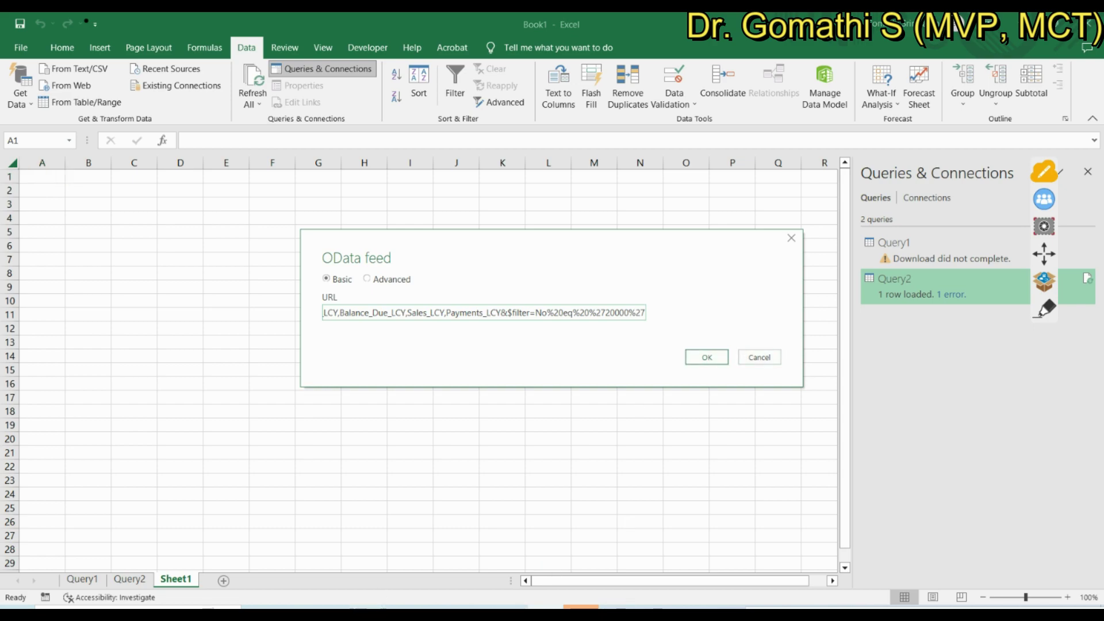
# Replace the feed URL with the CustomerListData line's OData V4 link from Business Central and submit the feed in Advanced mode.
pyautogui.hotkey('alt', 'Tab')
pyautogui.click(259, 23)
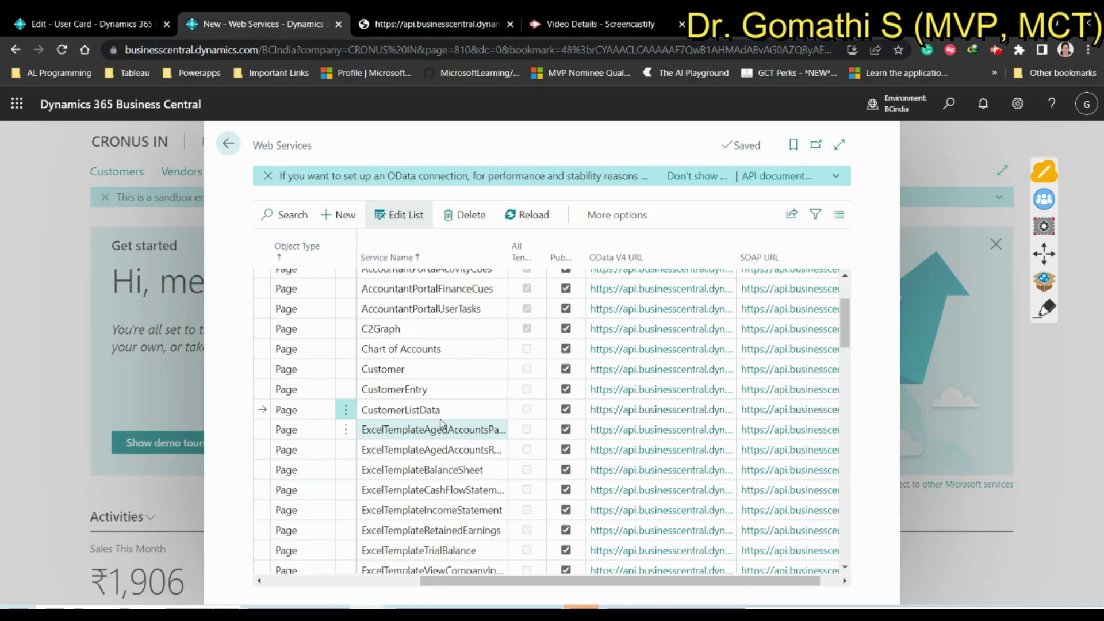
pyautogui.rightClick(650, 417)
pyautogui.click(697, 495)
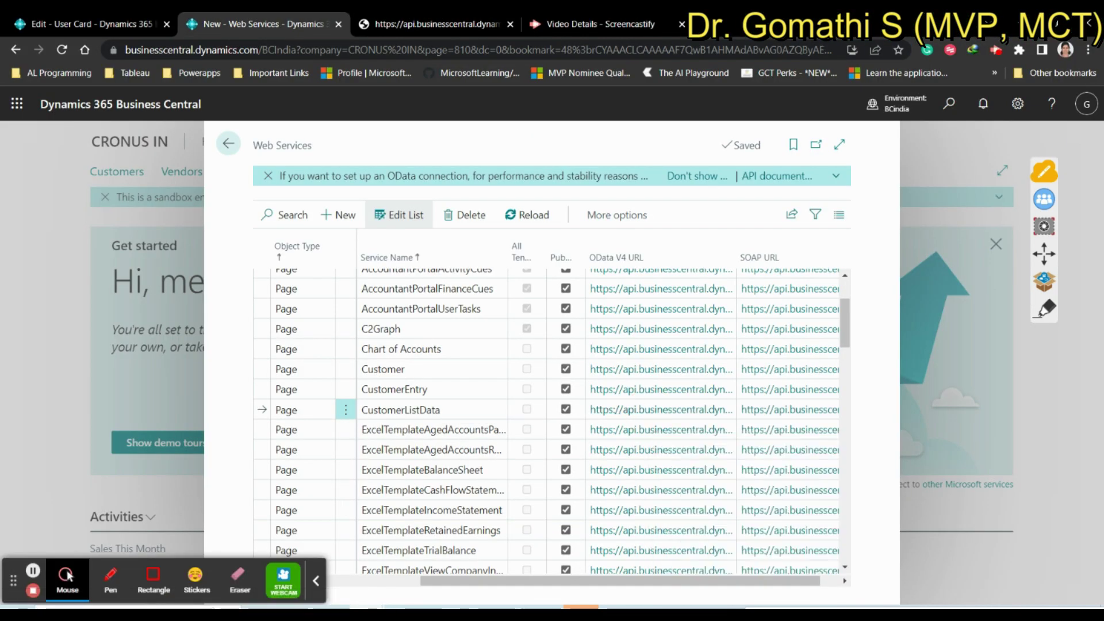
pyautogui.hotkey('alt', 'Tab')
pyautogui.hotkey('ctrl', 'a')
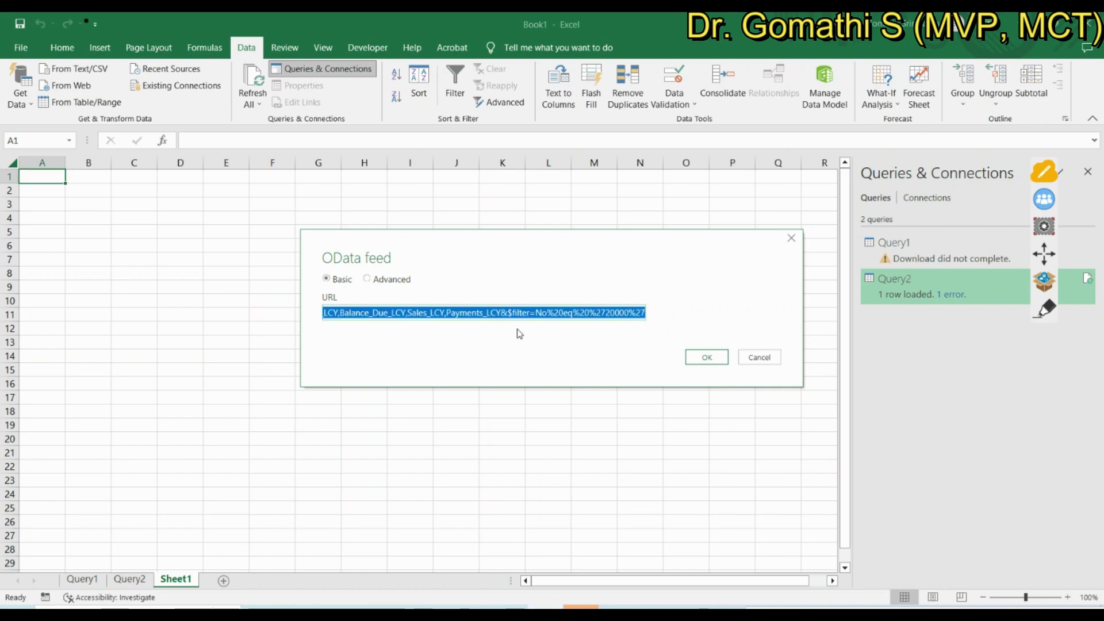
pyautogui.hotkey('ctrl', 'v')
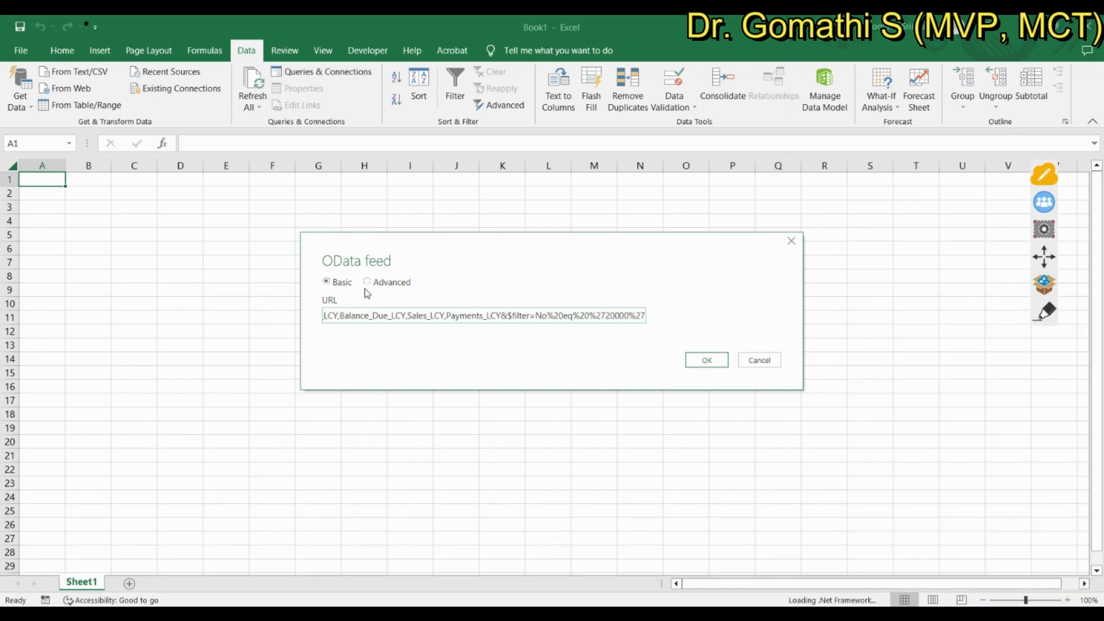
pyautogui.click(376, 283)
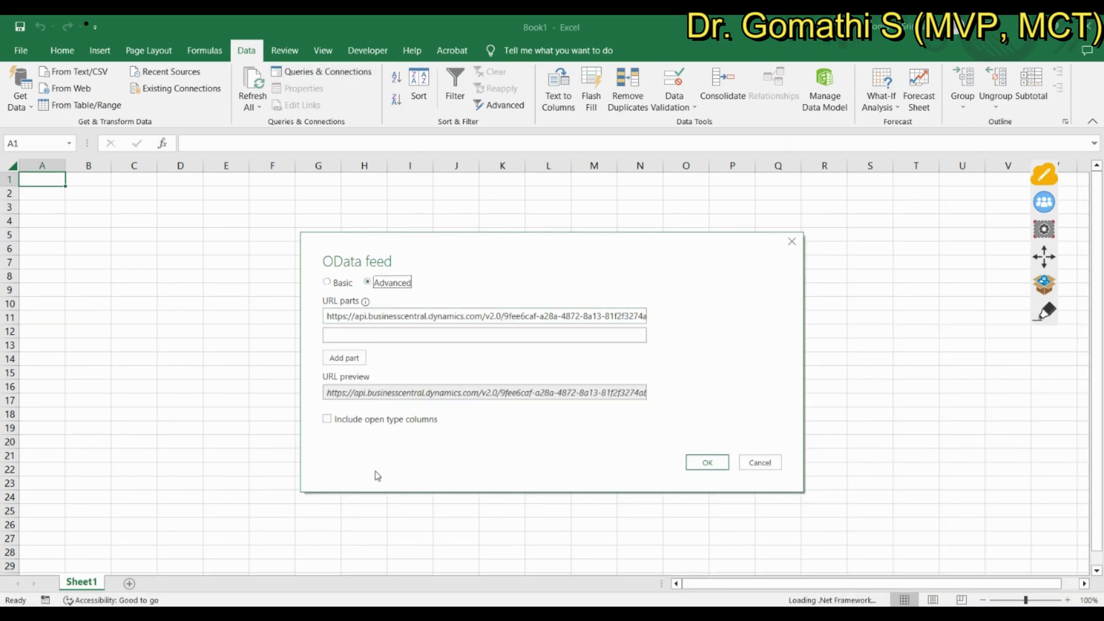
pyautogui.click(699, 467)
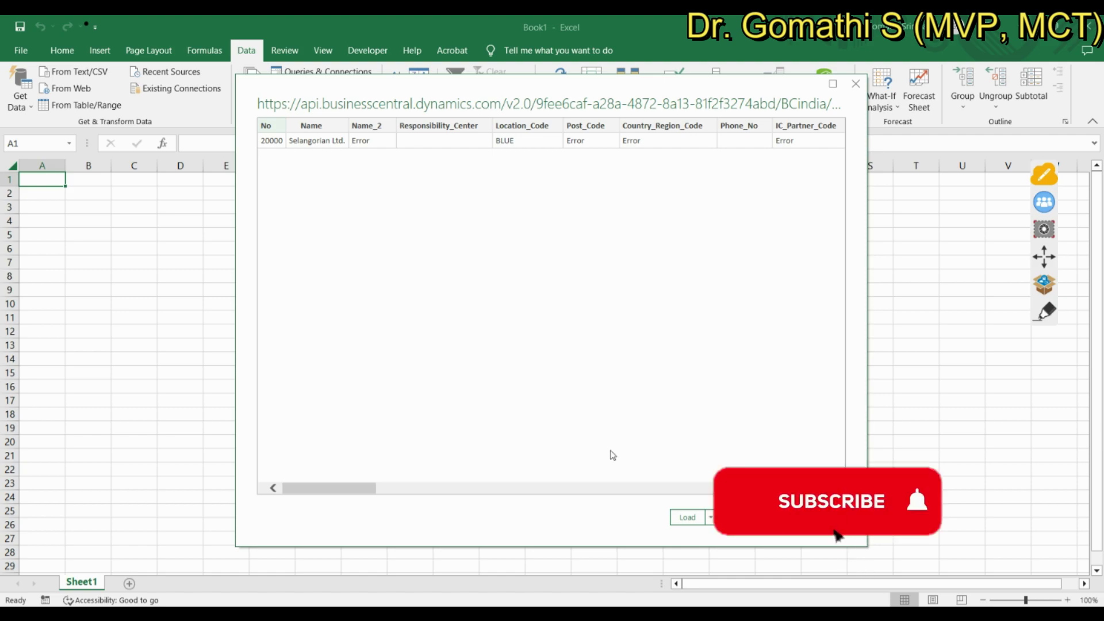
# Load the previewed customer feed into the workbook and try connecting to it with anonymous access.
pyautogui.click(692, 520)
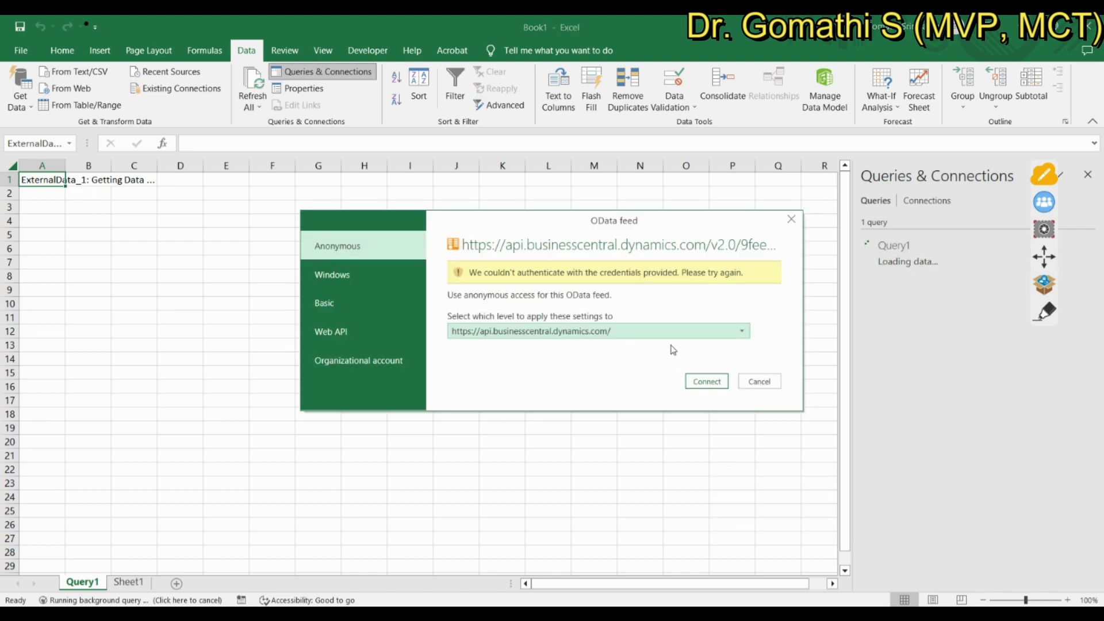
pyautogui.click(708, 381)
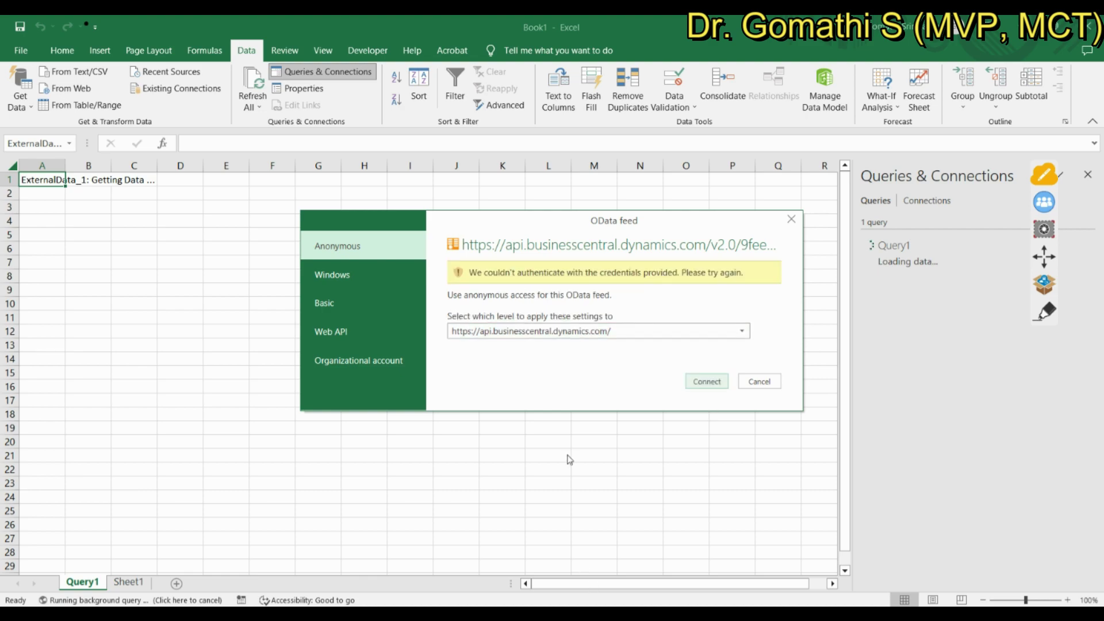
# Connect the OData feed with Basic authentication, checking the User Card in Business Central and pasting the web service access key as the password.
pyautogui.click(324, 303)
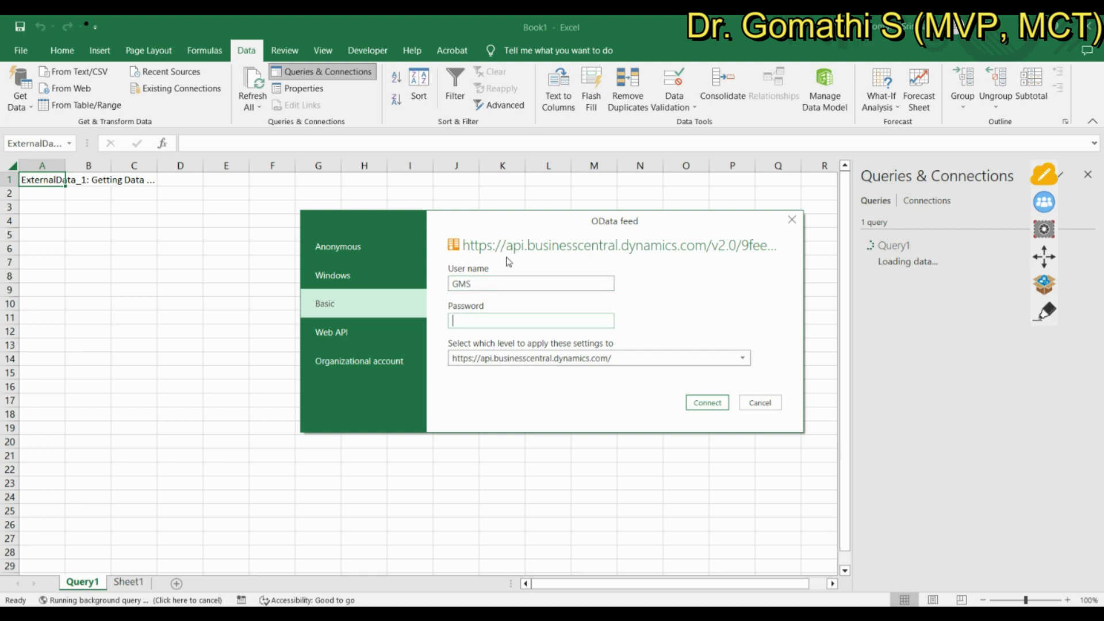
pyautogui.hotkey('alt', 'Tab')
pyautogui.hotkey('ctrl', 'shift', 'Tab')
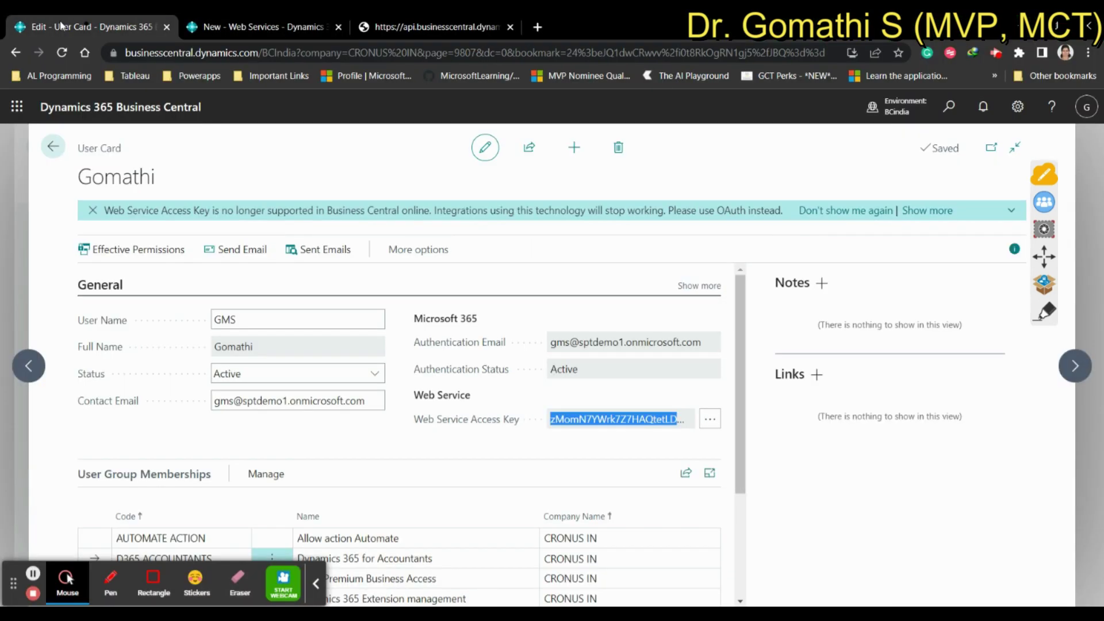
pyautogui.click(315, 406)
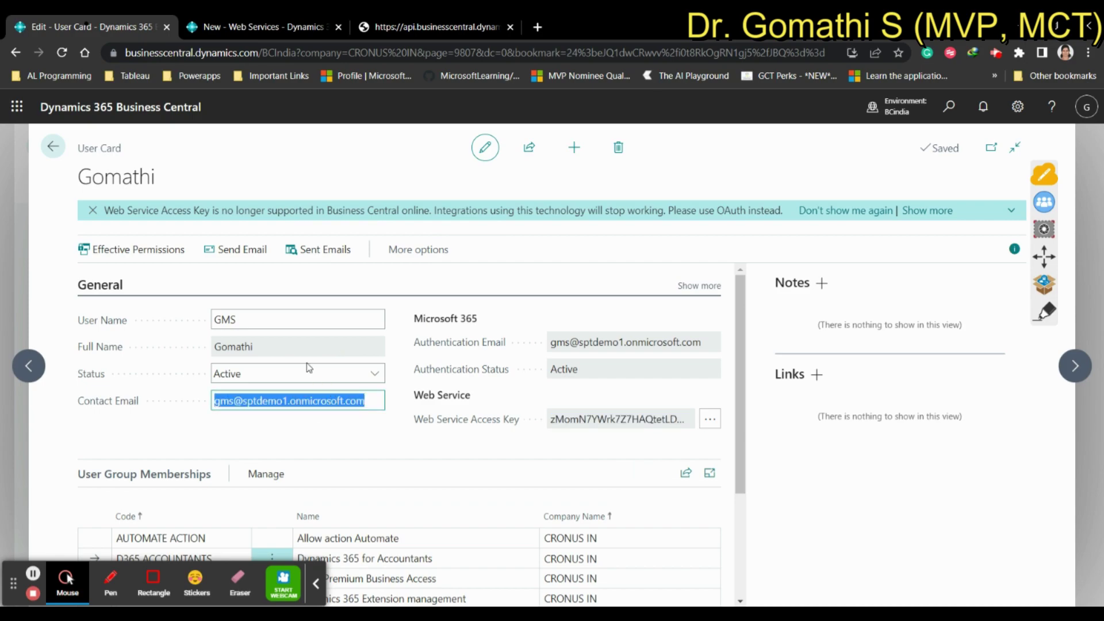
pyautogui.click(259, 27)
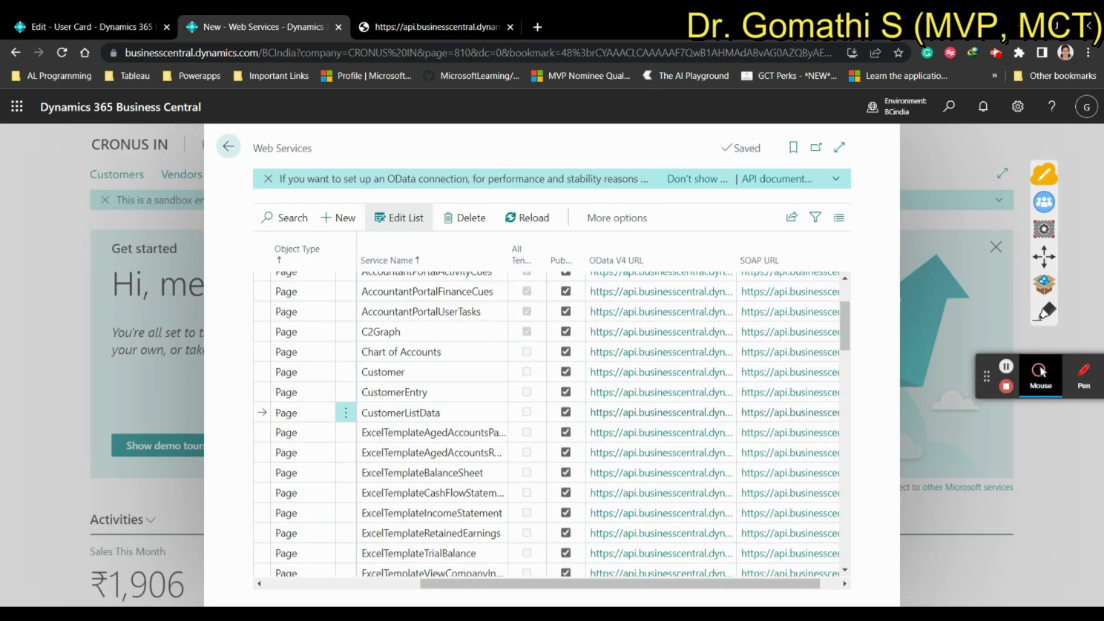
pyautogui.hotkey('alt', 'Tab')
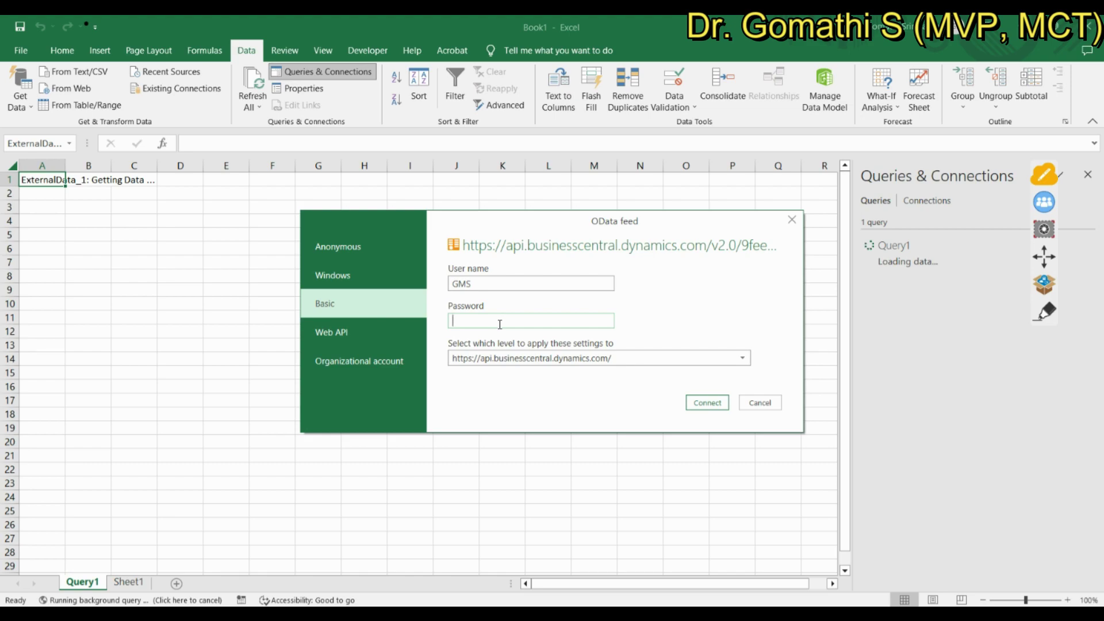
pyautogui.hotkey('ctrl', 'v')
pyautogui.click(707, 402)
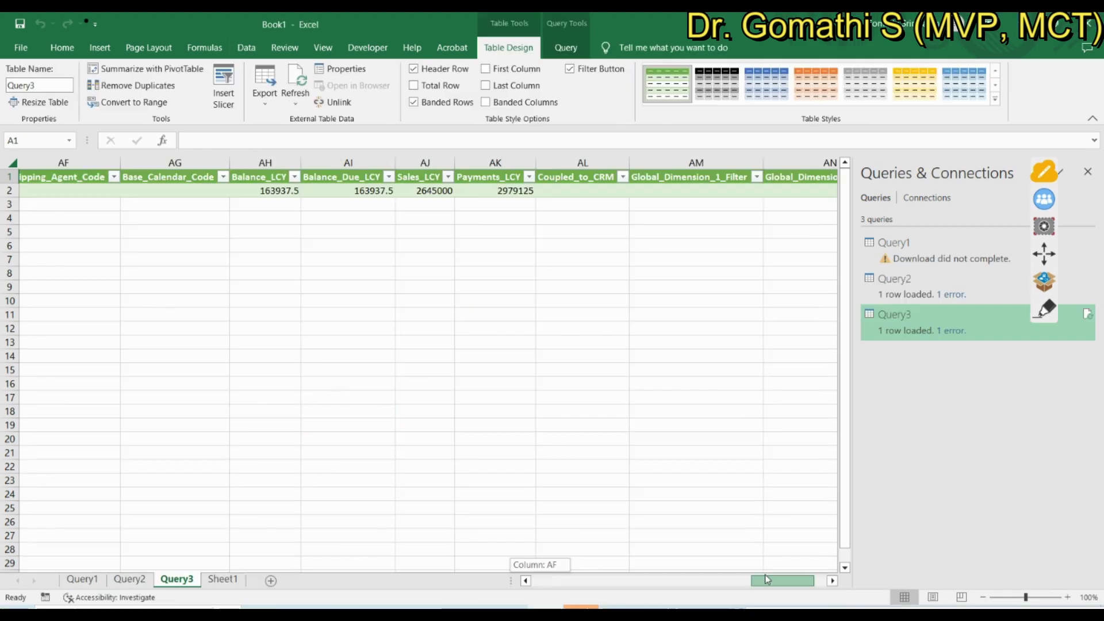
# Examine the imported customer table through its last columns and close the workbook.
pyautogui.moveTo(765, 574); pyautogui.dragTo(804, 571)
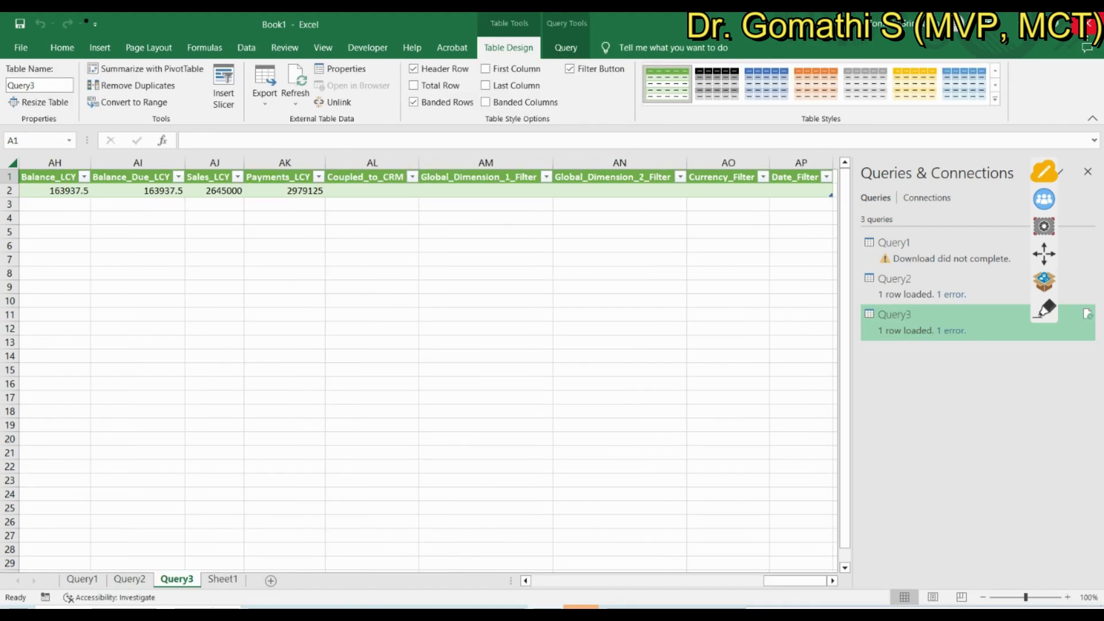
pyautogui.hotkey('ctrl', 'w')
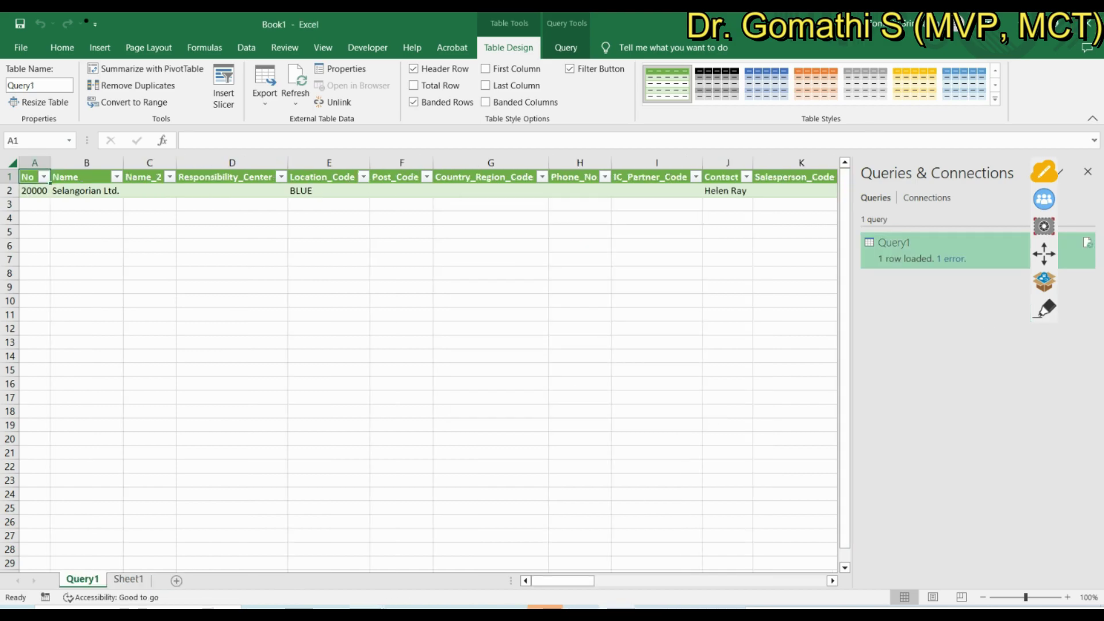
# Switch to the Business Central User Card in the browser and review the user name and web service access key fields.
pyautogui.click(283, 554)
pyautogui.hotkey('ctrl', 'shift', 'Tab')
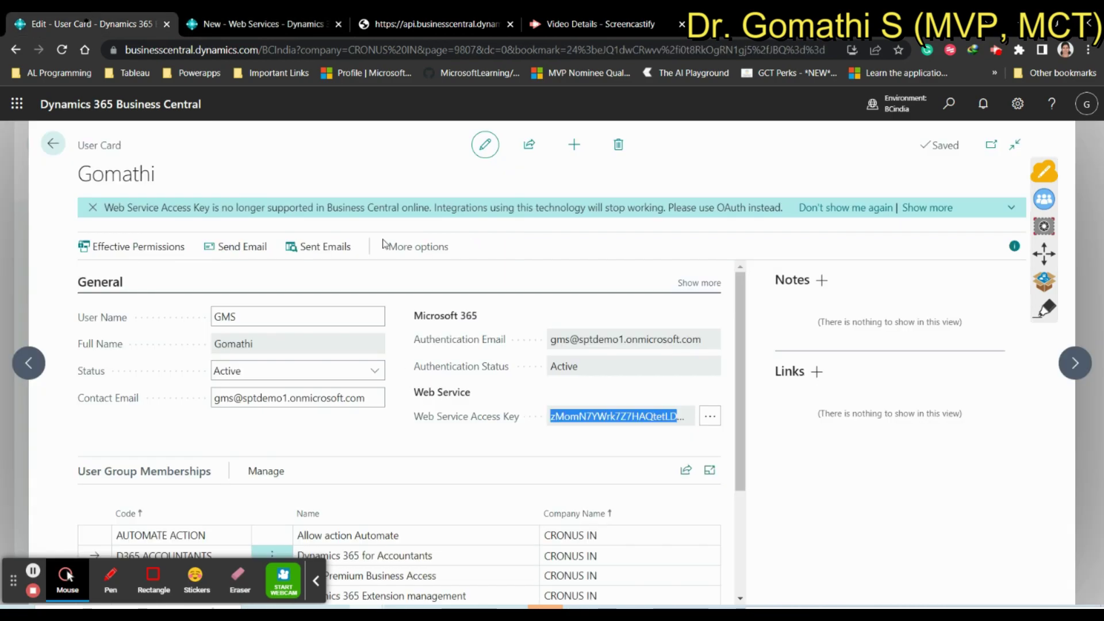
pyautogui.click(230, 317)
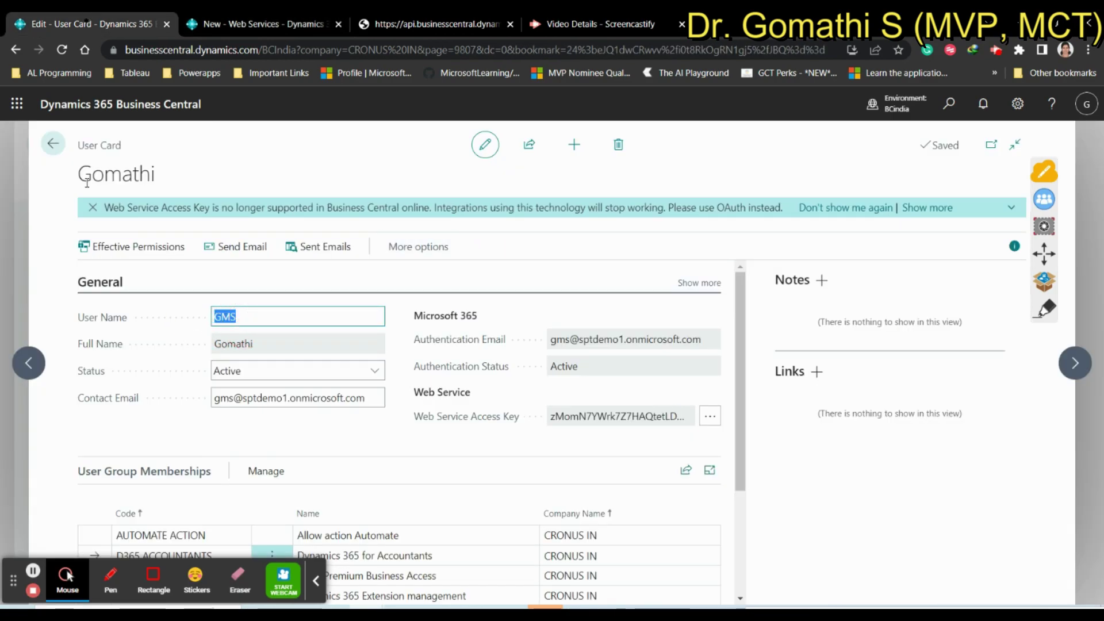
pyautogui.moveTo(79, 178); pyautogui.dragTo(168, 180)
pyautogui.click(219, 316)
pyautogui.click(595, 416)
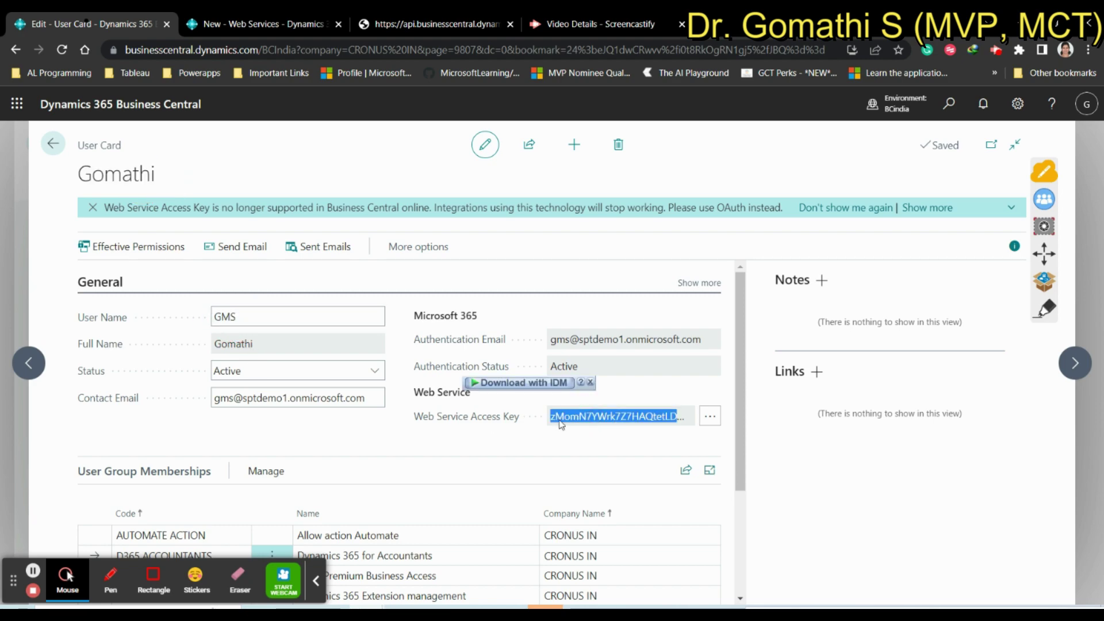